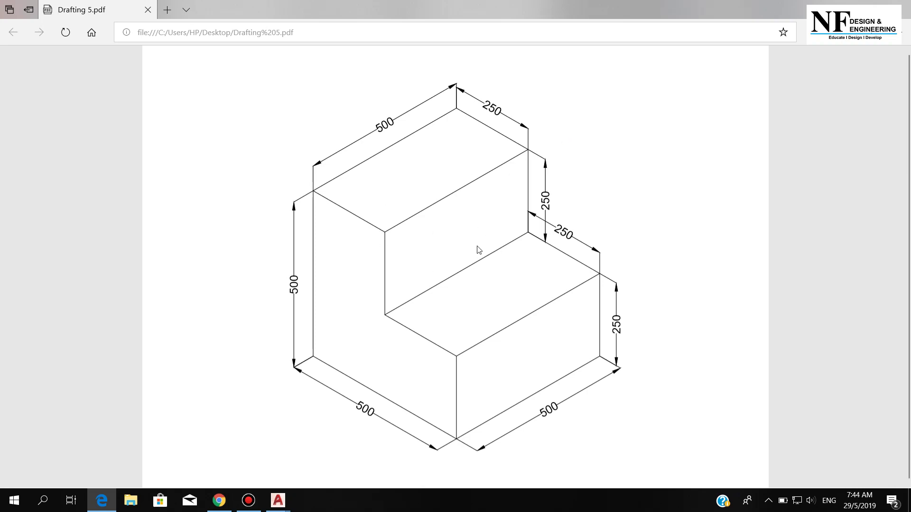
- Switch from the reviewed PDF in Edge to the empty AutoCAD Drawing2.dwg
mouse_move(279, 507)
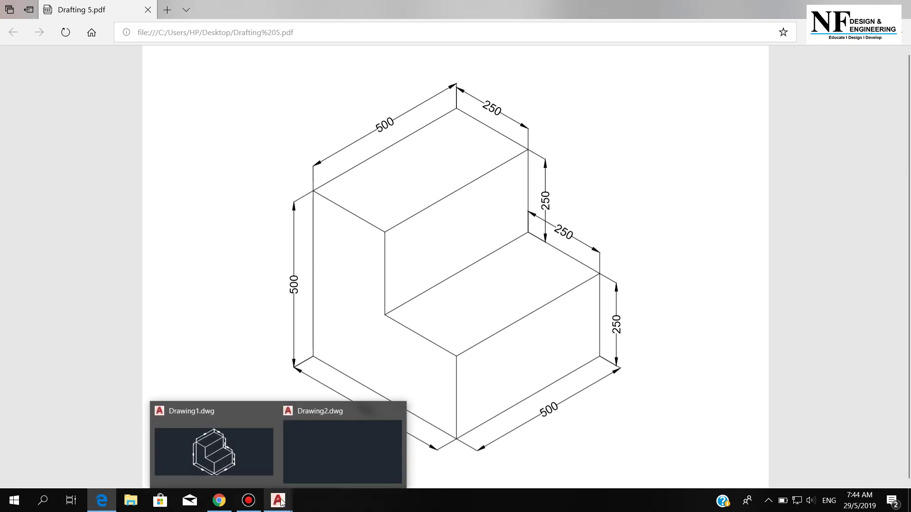
left_click(341, 453)
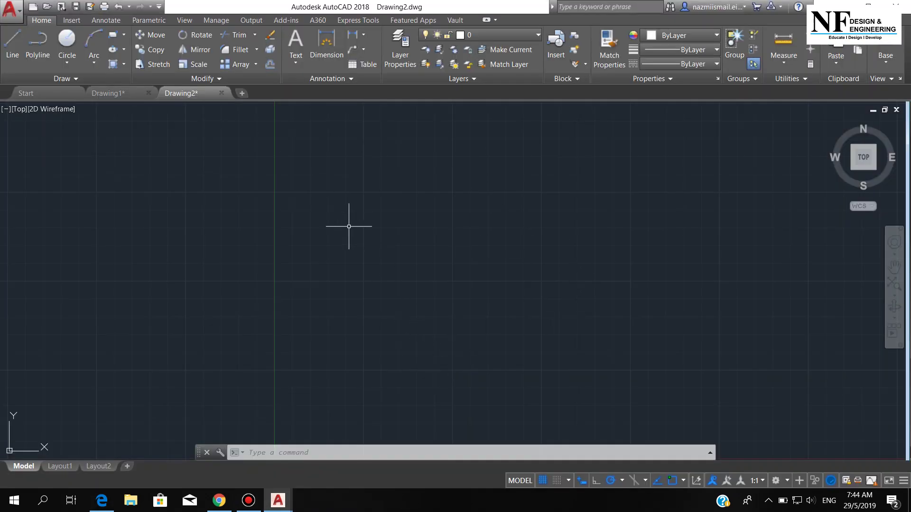
- Turn on isometric drafting so the grid and crosshair become isometric
left_click(634, 480)
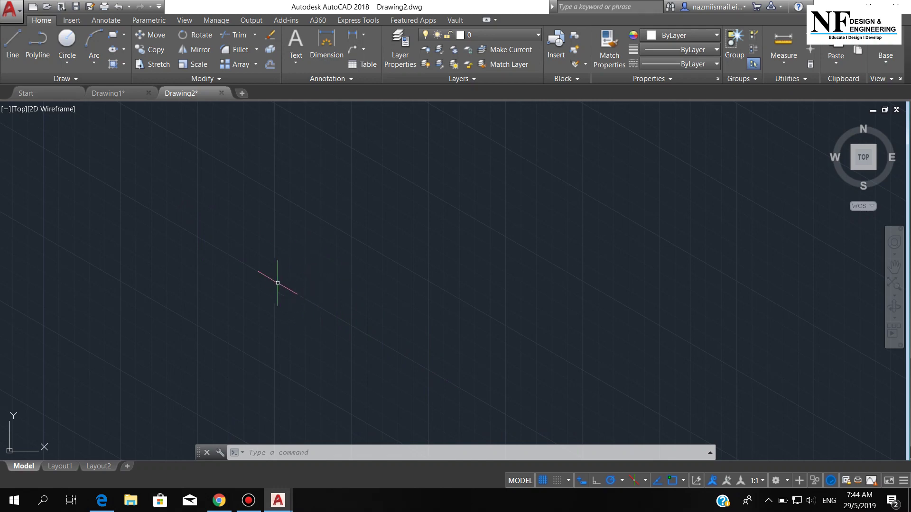
- Start a polyline with Ortho on, draw a 500-unit first edge, then switch to Isoplane Top
type("PL")
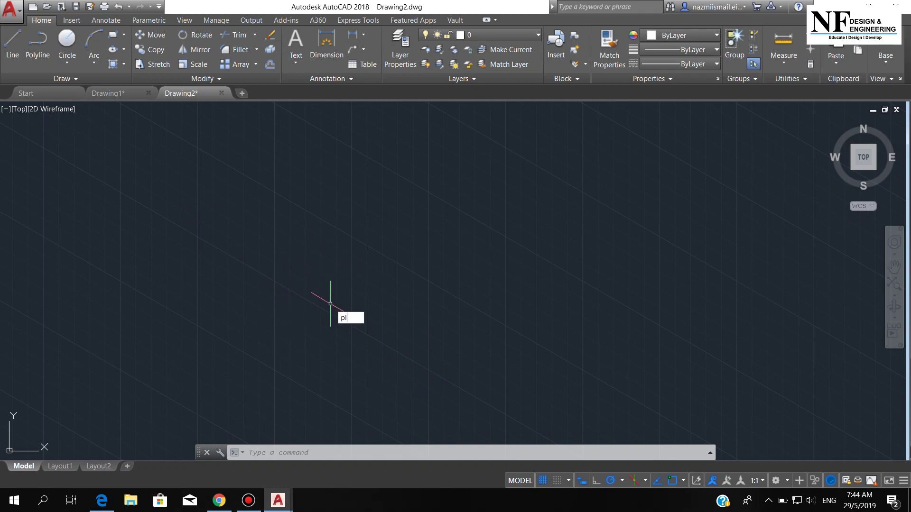
key("Return")
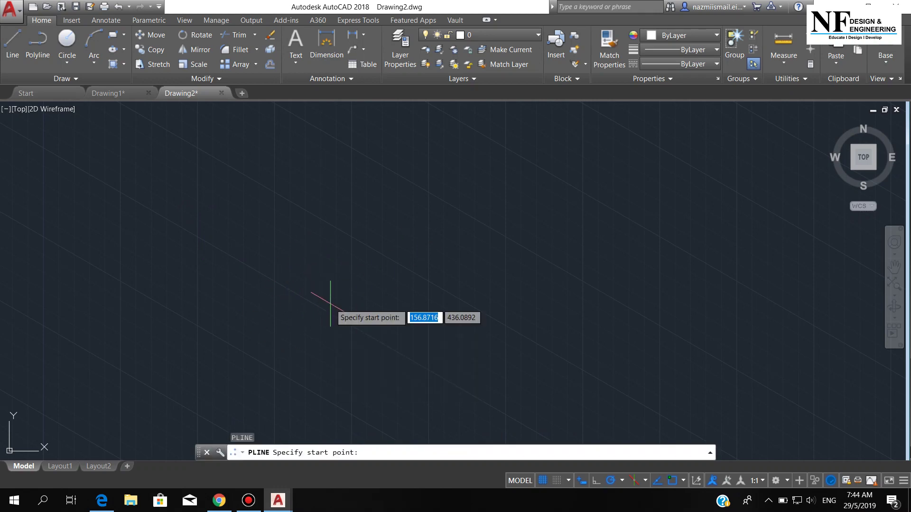
left_click(167, 267)
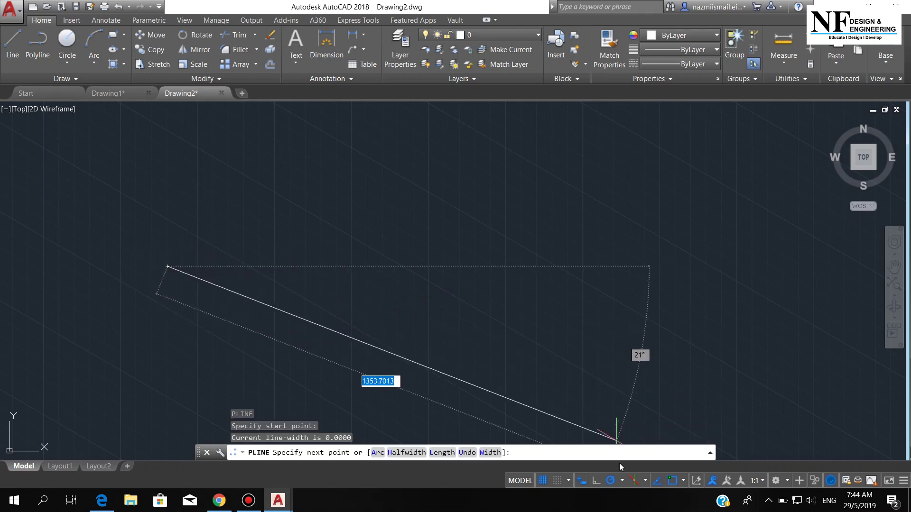
left_click(596, 480)
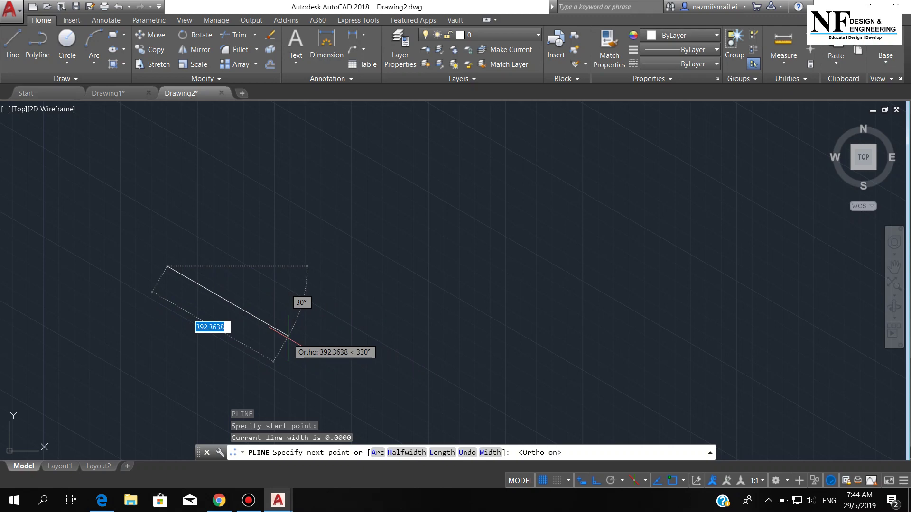
type("500")
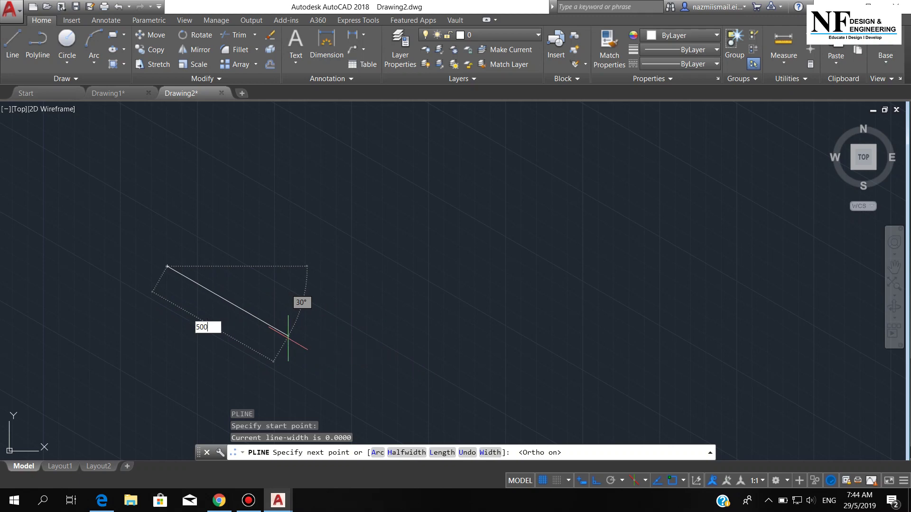
key("Return")
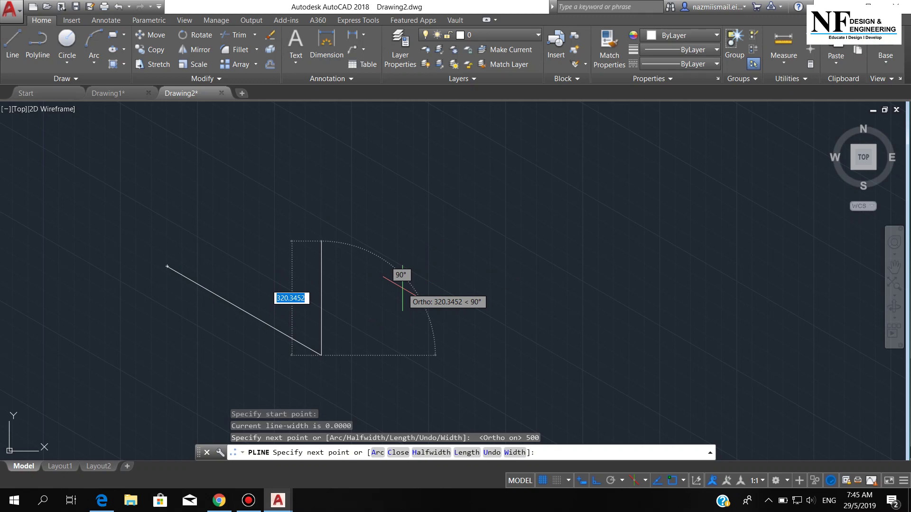
key("F5")
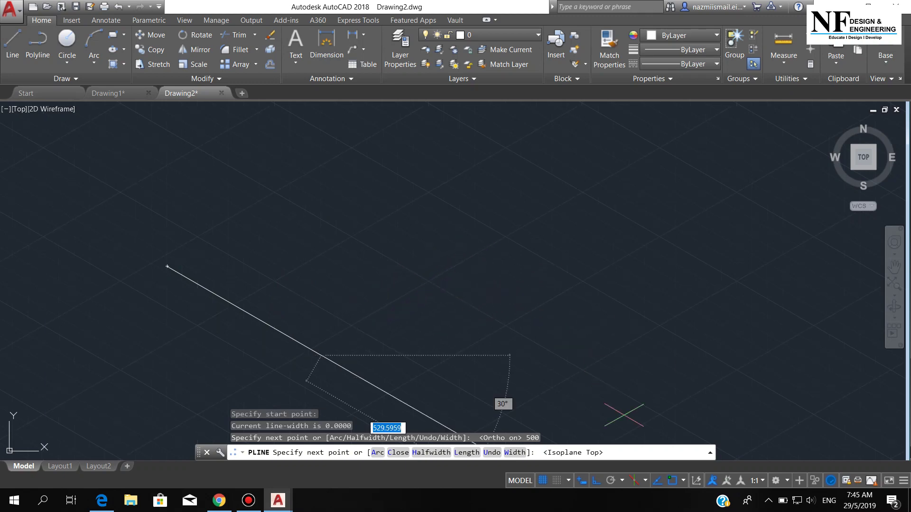
- Keep Isoplane Top and draw the 500-long polyline edge running up-right
left_click(645, 482)
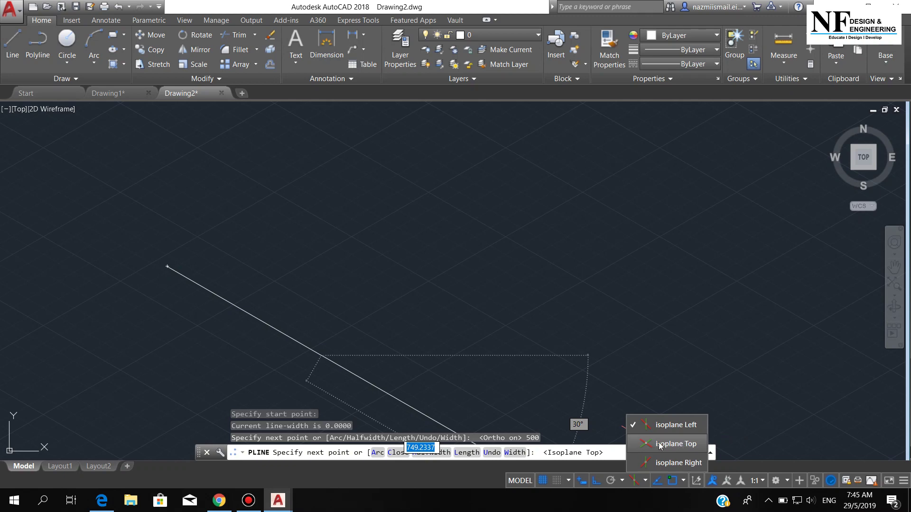
left_click(667, 423)
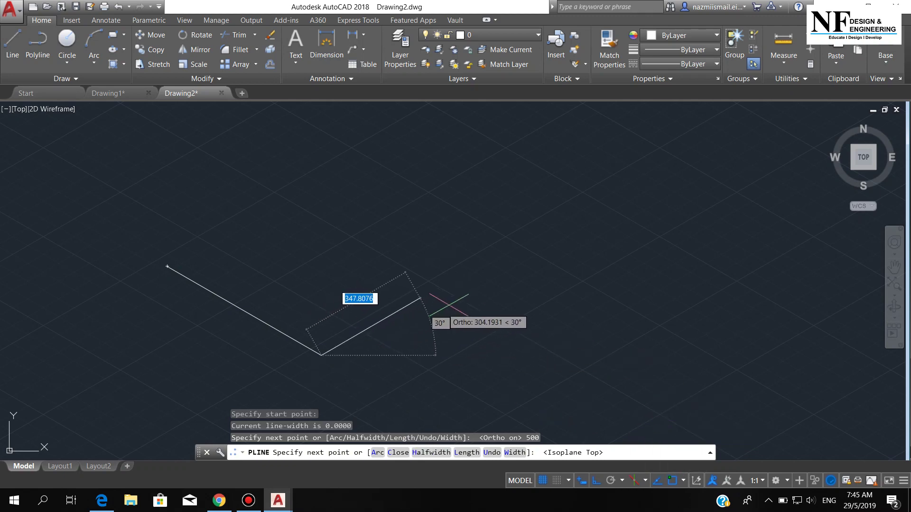
type("5")
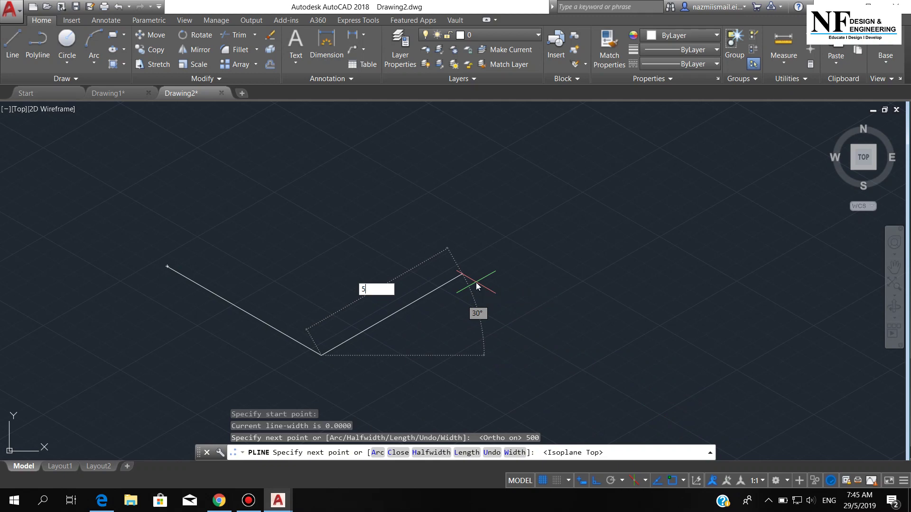
type("00")
key("Return")
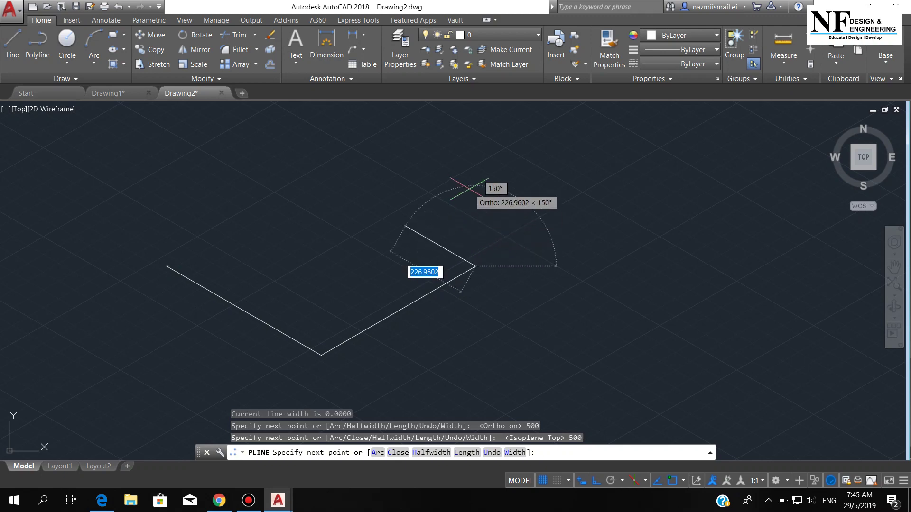
- On Isoplane Right, add a 250 vertical edge and 500 return edge, closing the face at its corner
key("F5")
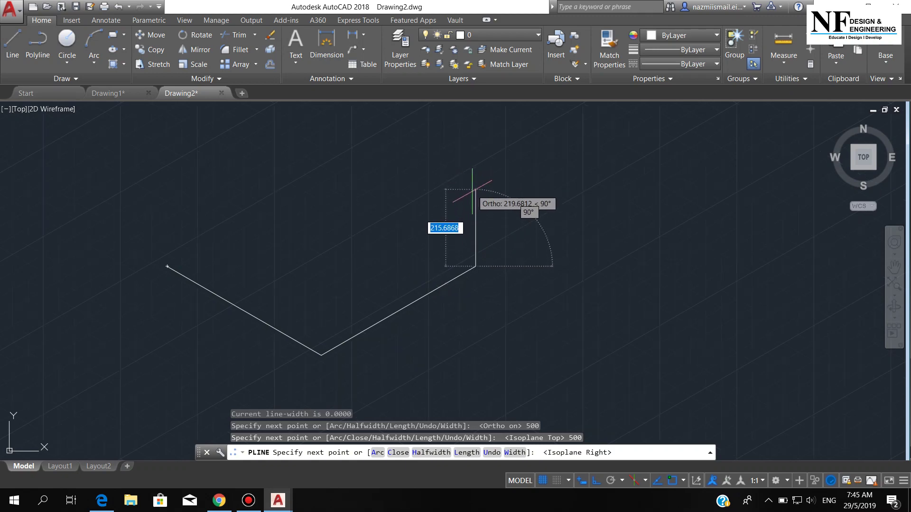
type("250")
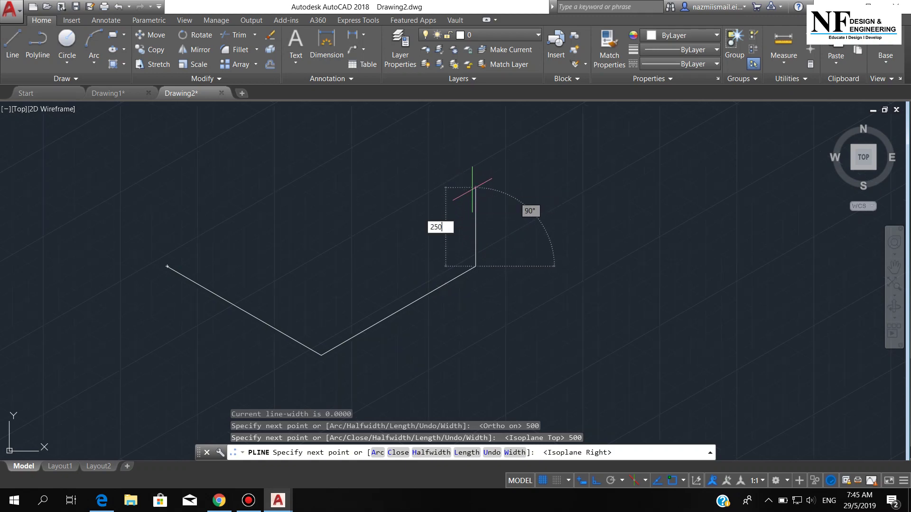
key("Return")
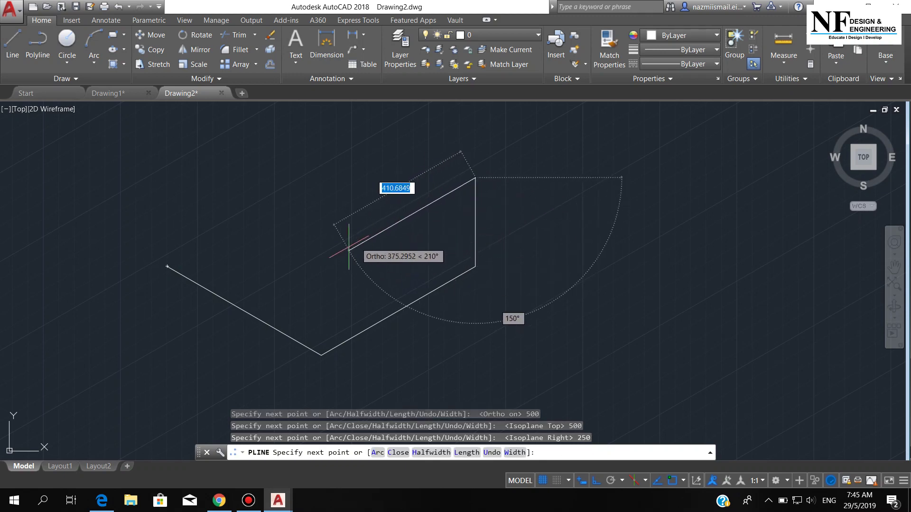
type("500")
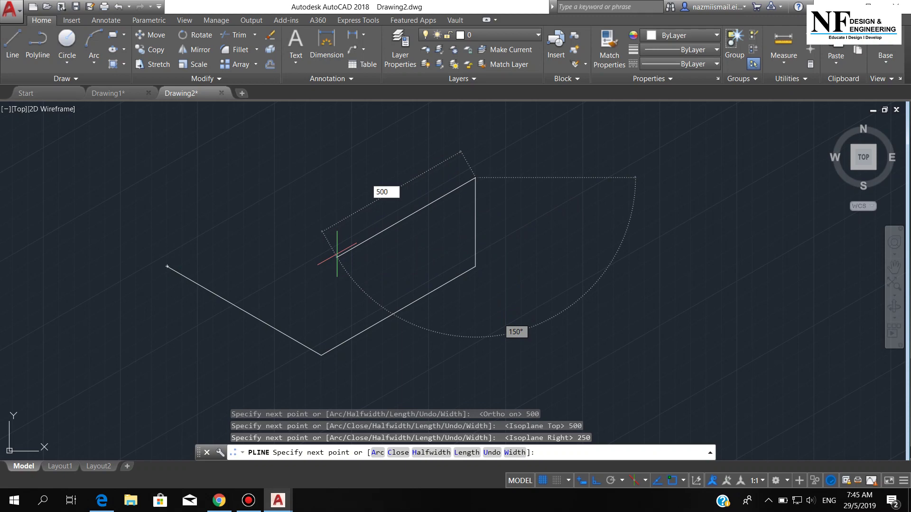
key("Return")
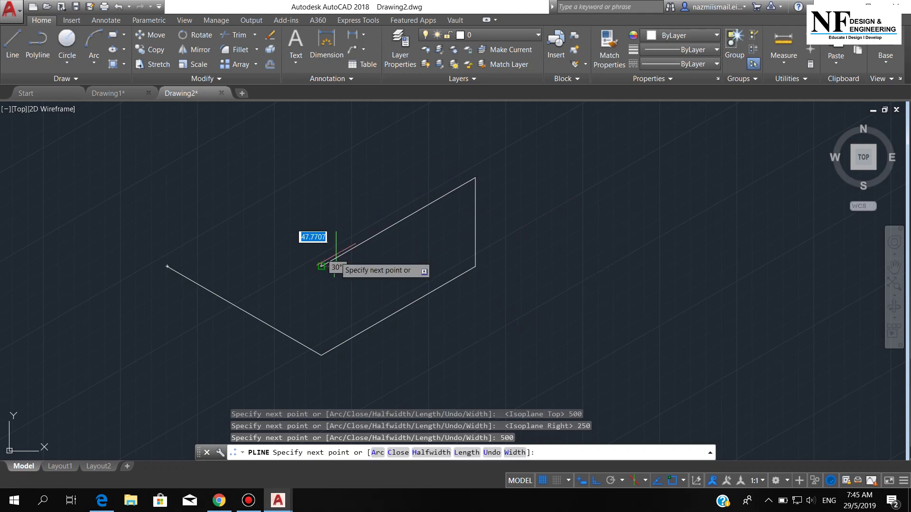
left_click(321, 355)
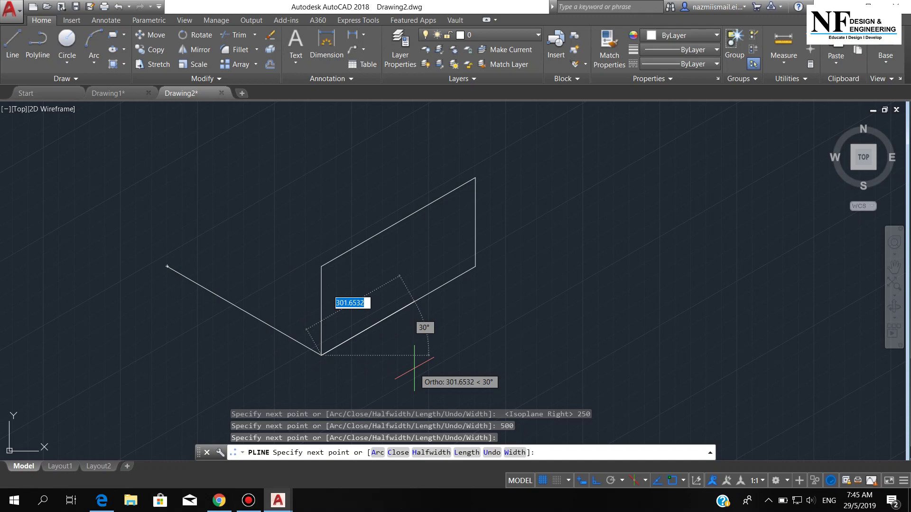
key("Return")
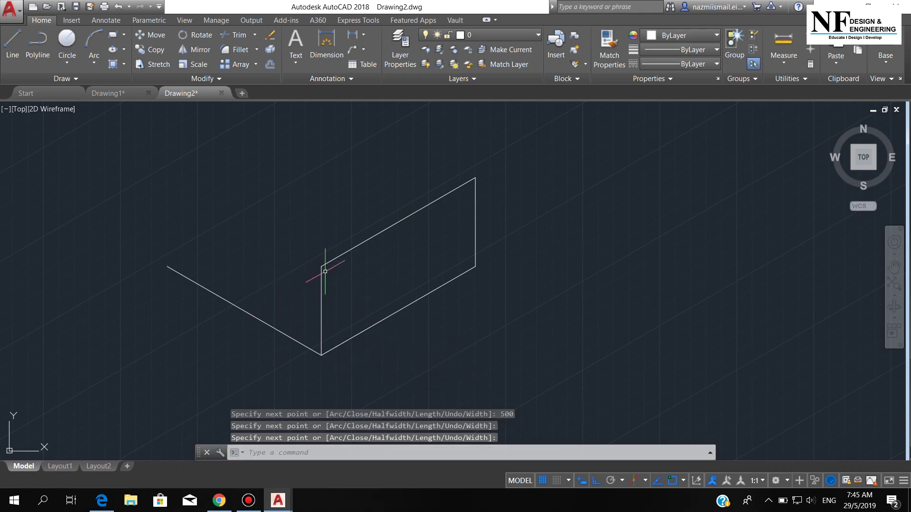
- On Isoplane Left, draw the stepped left outline polyline of 250-unit edges, ending at the bottom-left corner
type("pl")
key("Return")
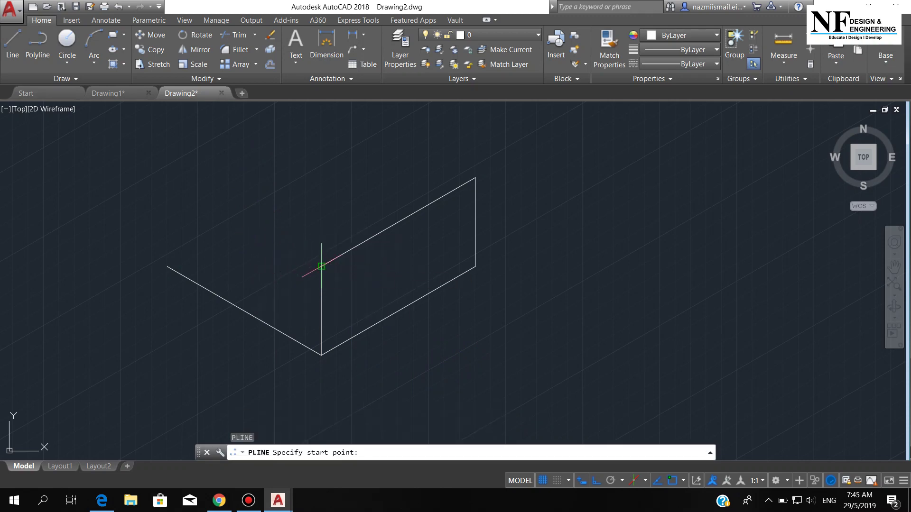
left_click(322, 266)
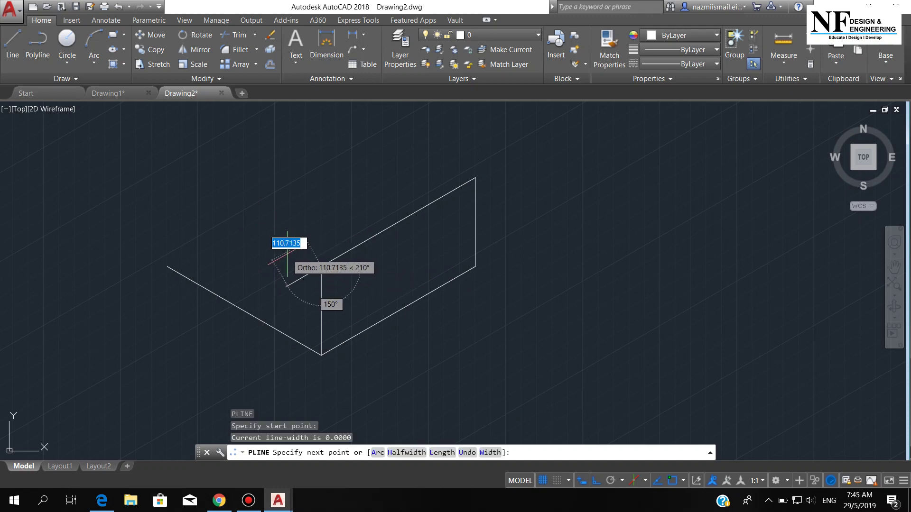
key("F5")
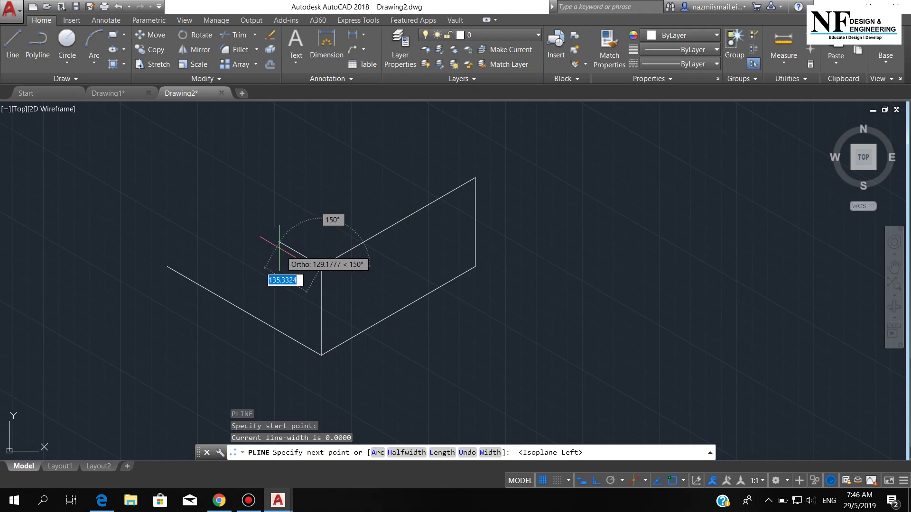
type("250")
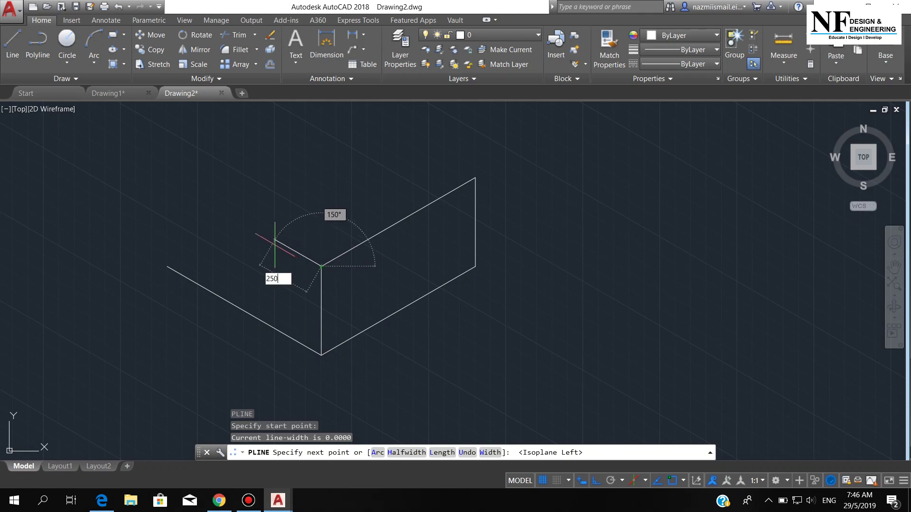
key("Return")
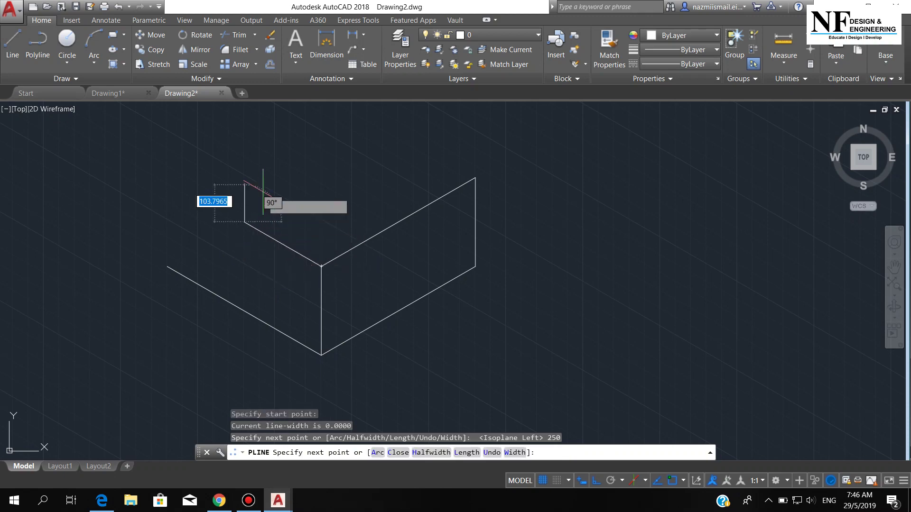
type("25")
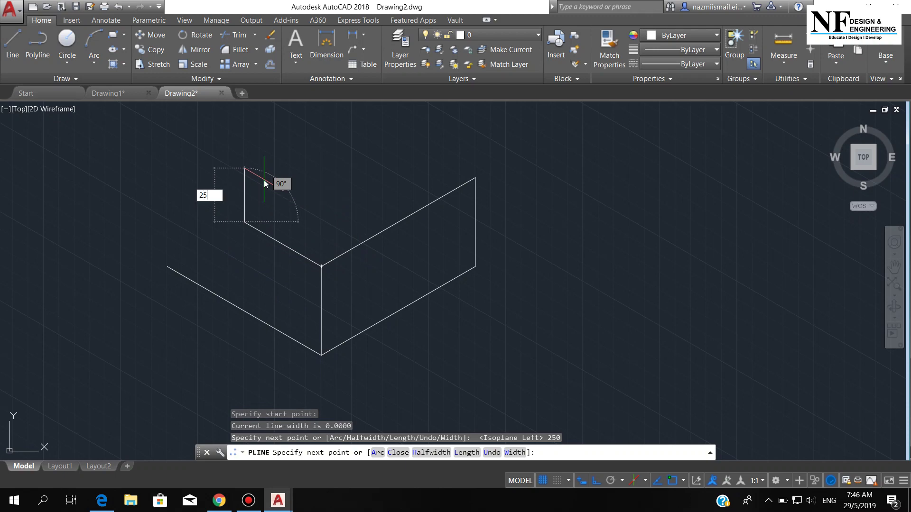
type("0")
key("Return")
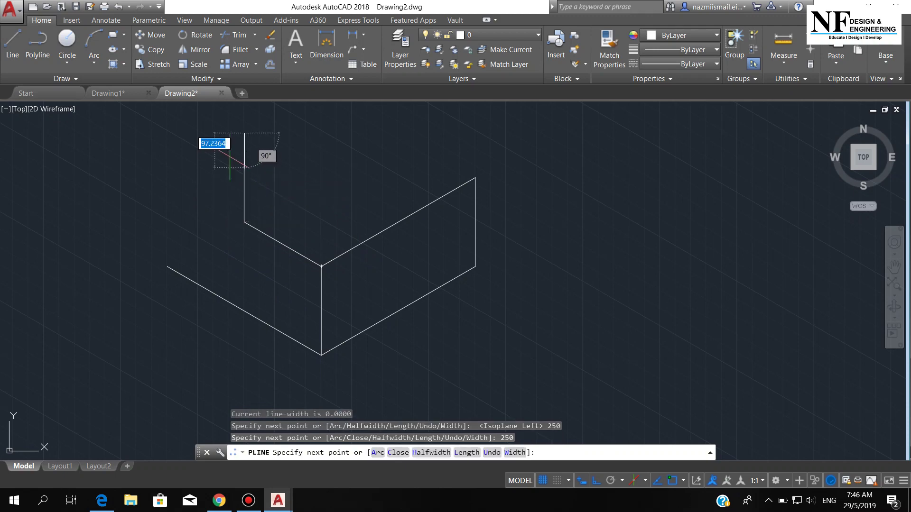
type("250")
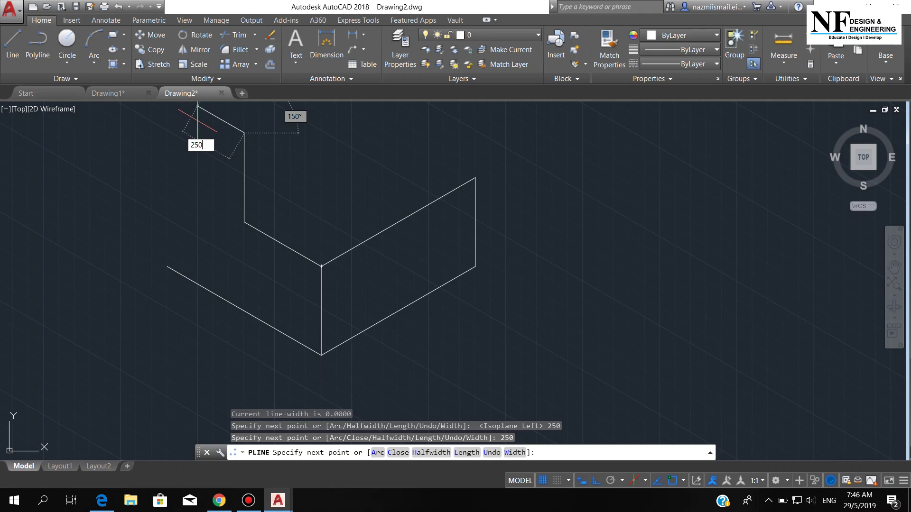
key("Return")
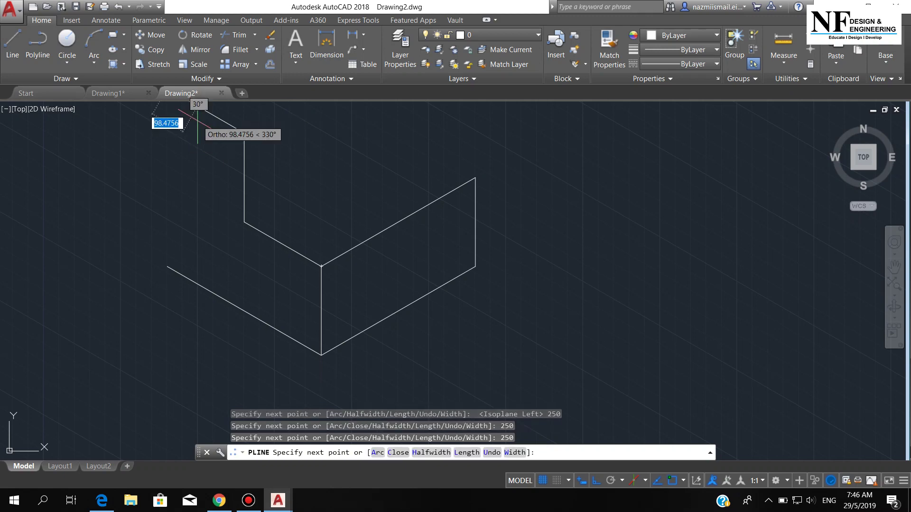
left_click(167, 267)
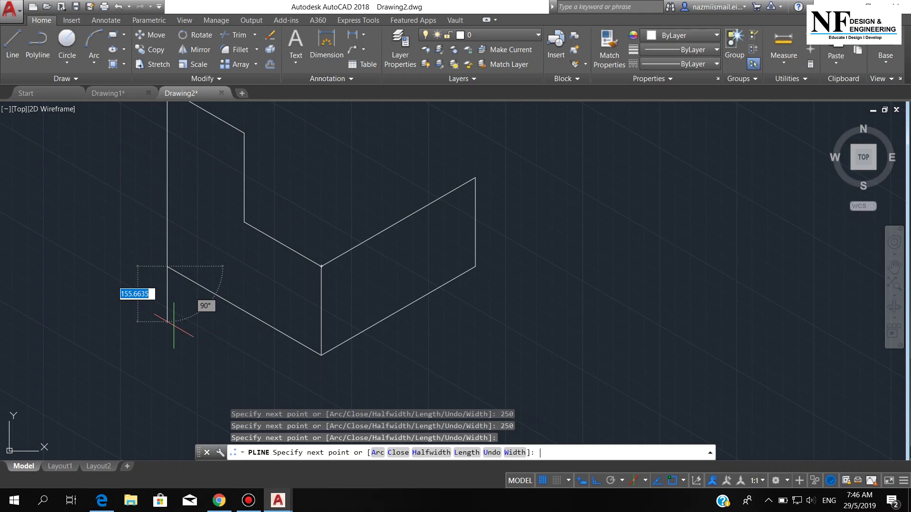
key("Return")
middle_click_drag(308, 242, 330, 293)
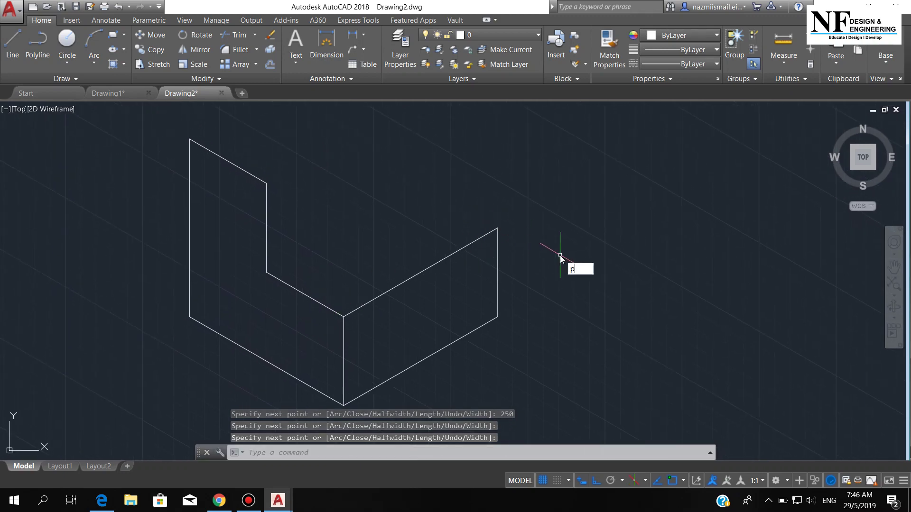
- Draw the step's top edge: 250 up-left from the right face's top corner to the inner corner
type("l")
key("Return")
left_click(497, 229)
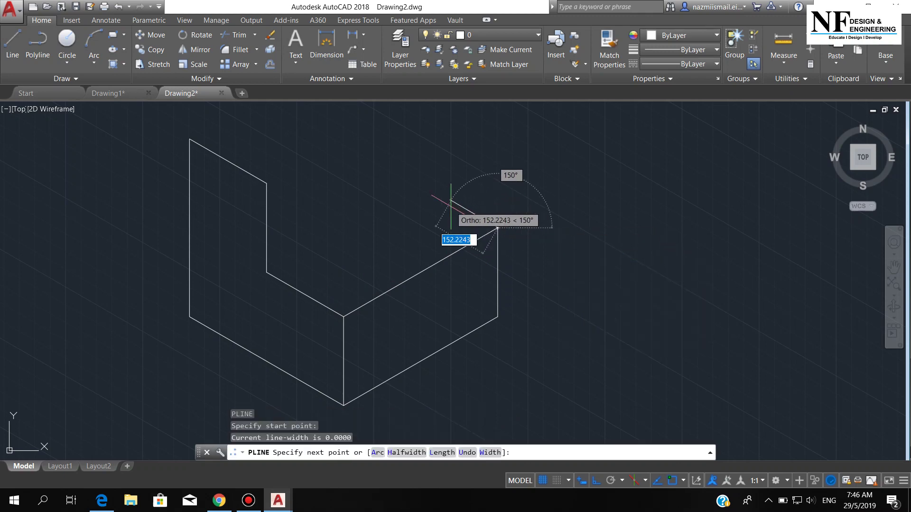
type("25")
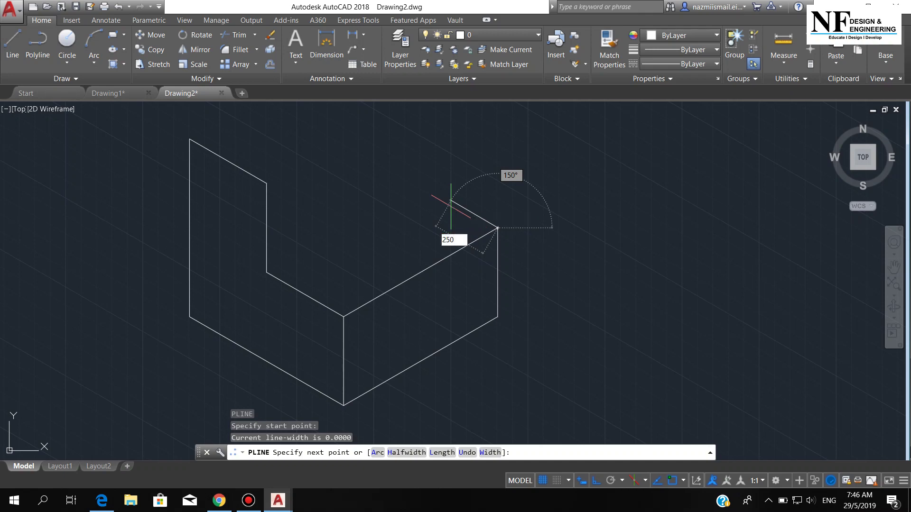
type("0")
key("Return")
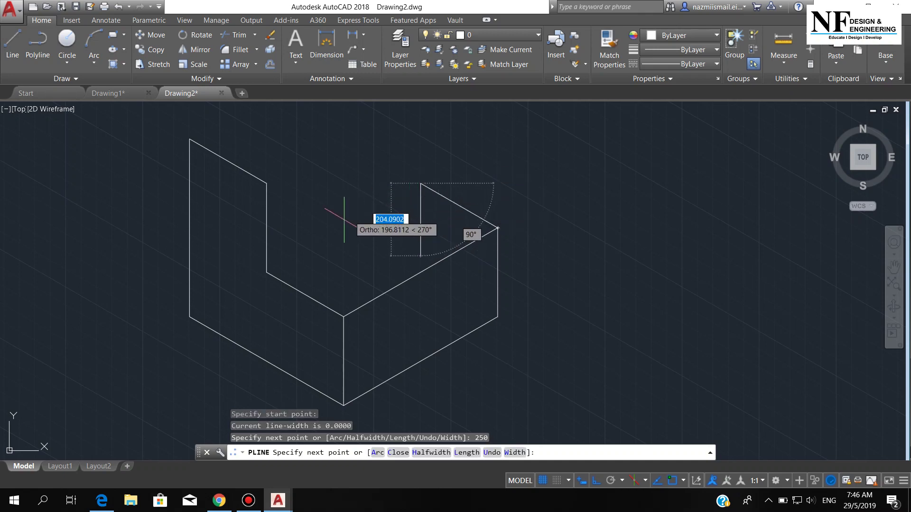
left_click(267, 272)
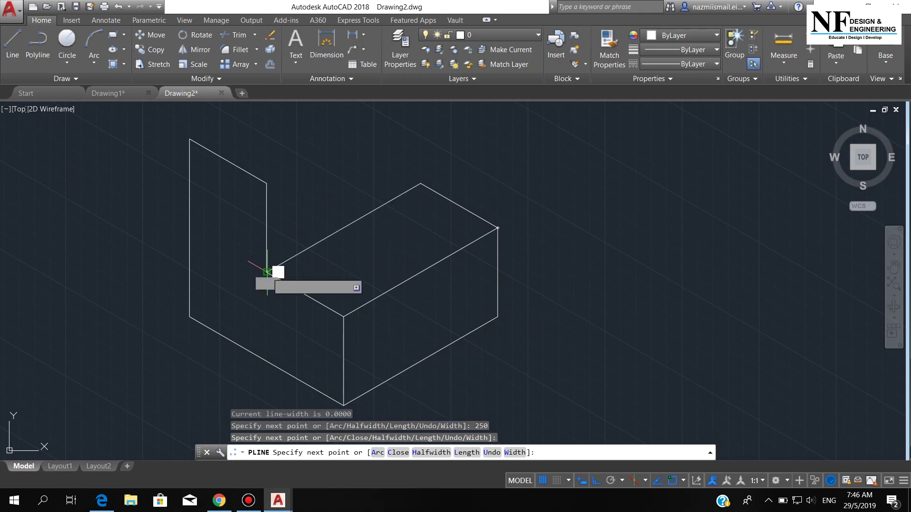
key("Return")
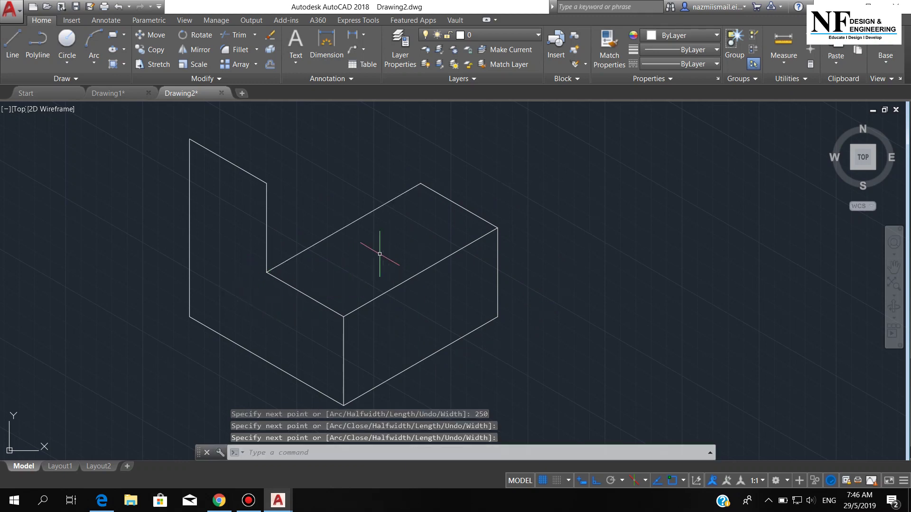
middle_click_drag(387, 254, 396, 283)
- Draw the upper outline polyline: 250 up from the step's back vertex, then 250 up-left to the top corner
type("pl")
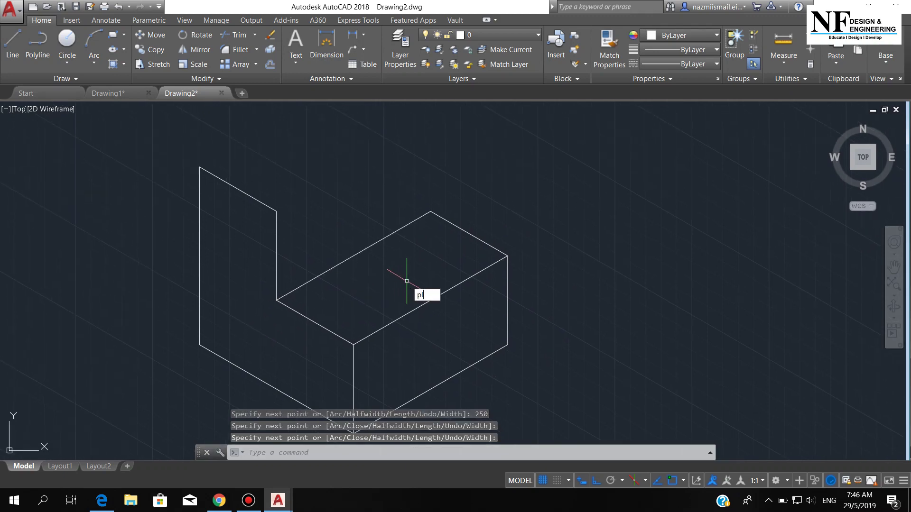
key("Return")
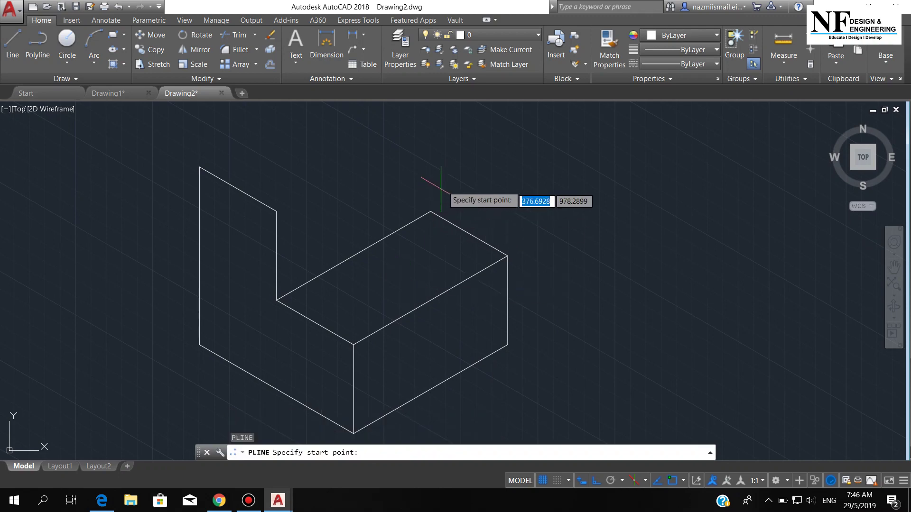
left_click(430, 211)
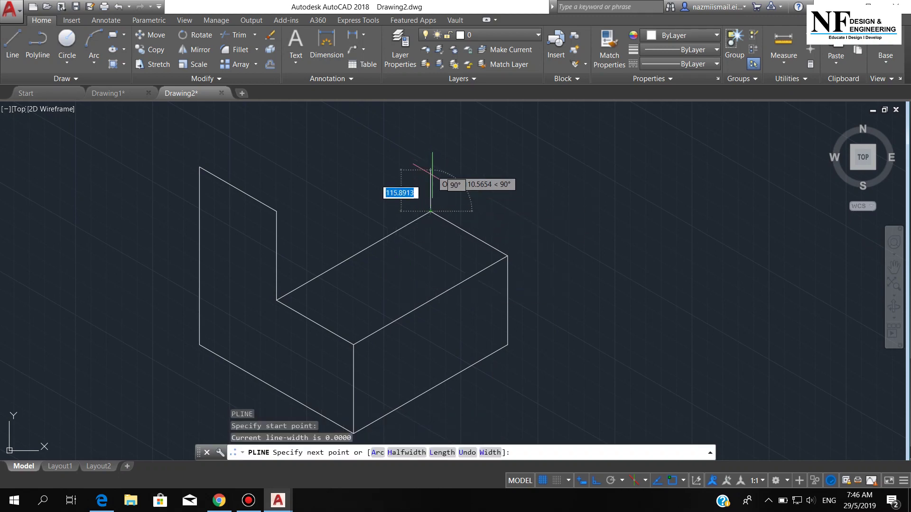
type("25")
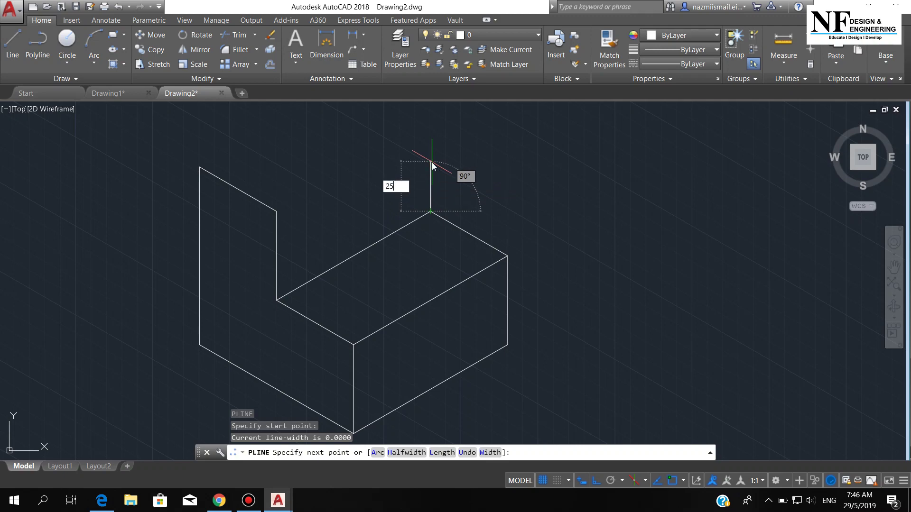
type("0")
key("Return")
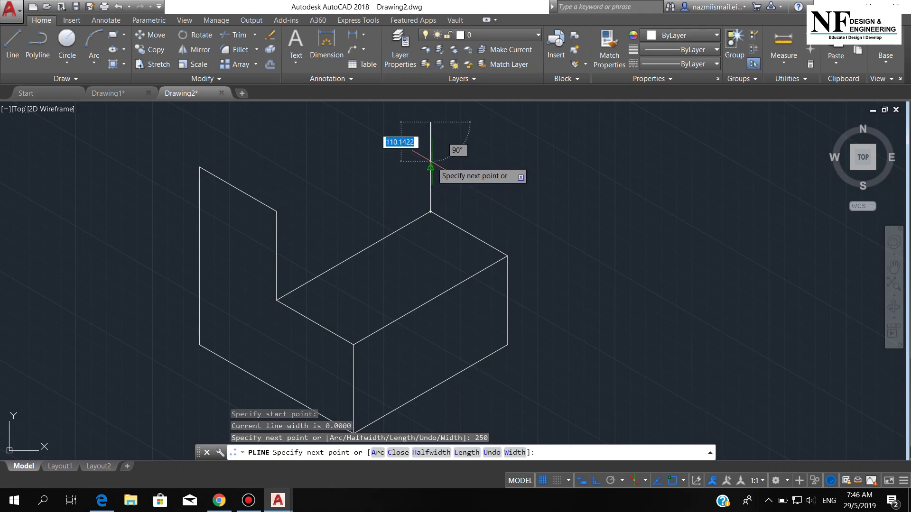
middle_click_drag(426, 138, 448, 177)
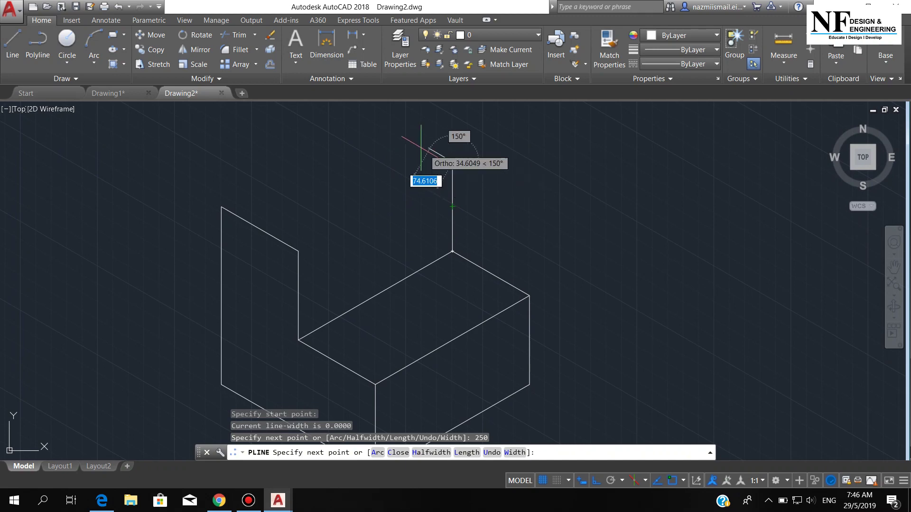
type("250")
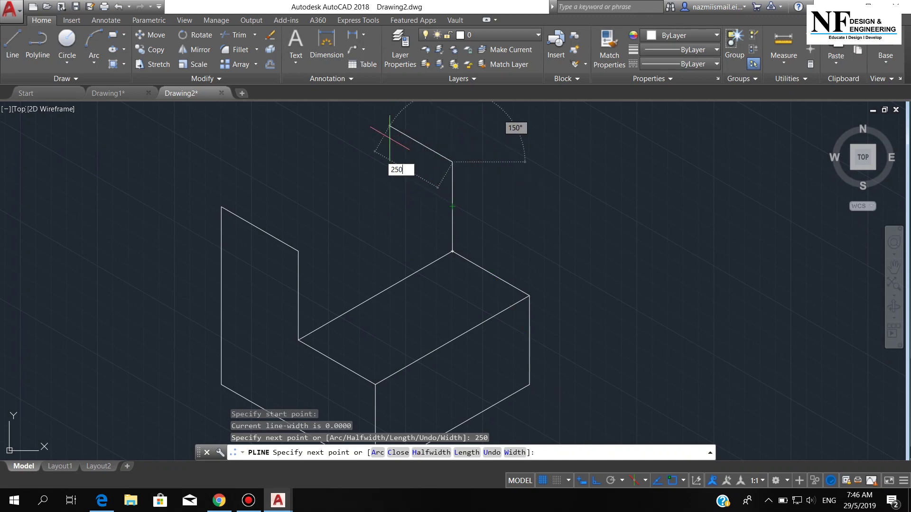
key("Return")
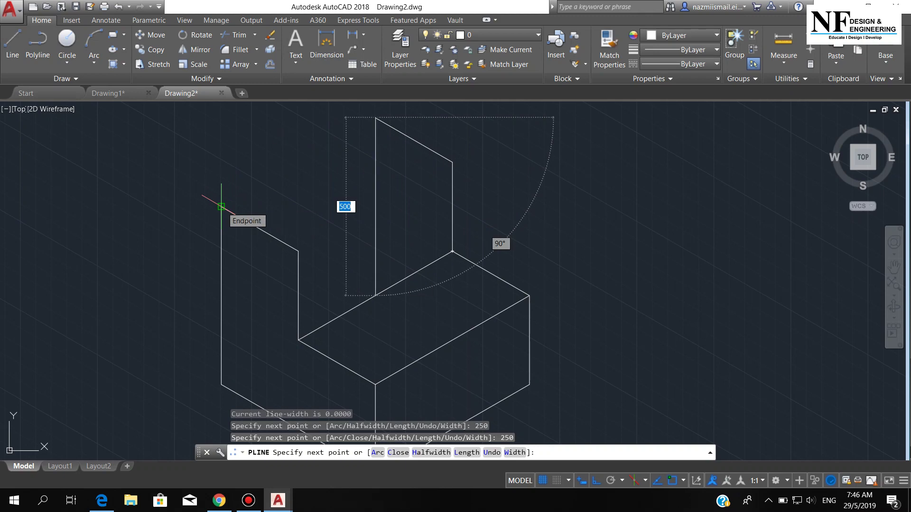
left_click(221, 207)
key("Return")
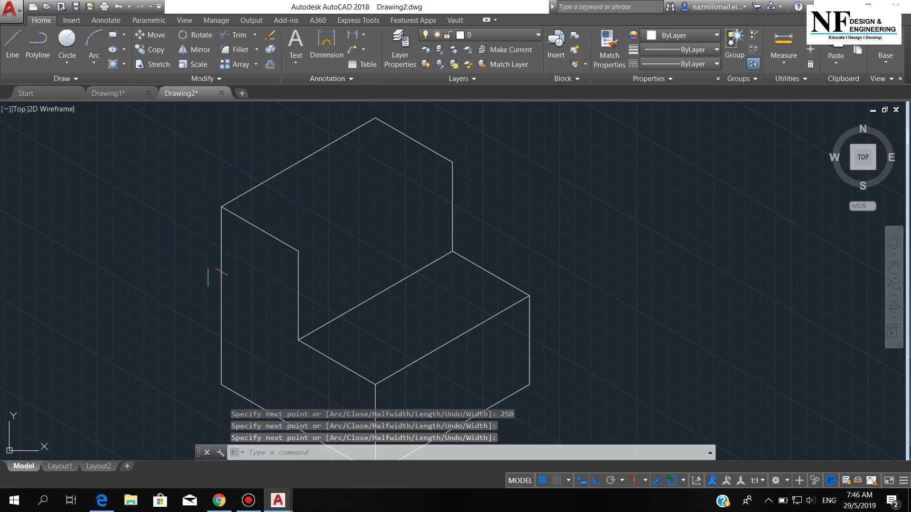
- Add a line from the tall part's right corner down to the step's inner corner
type("L")
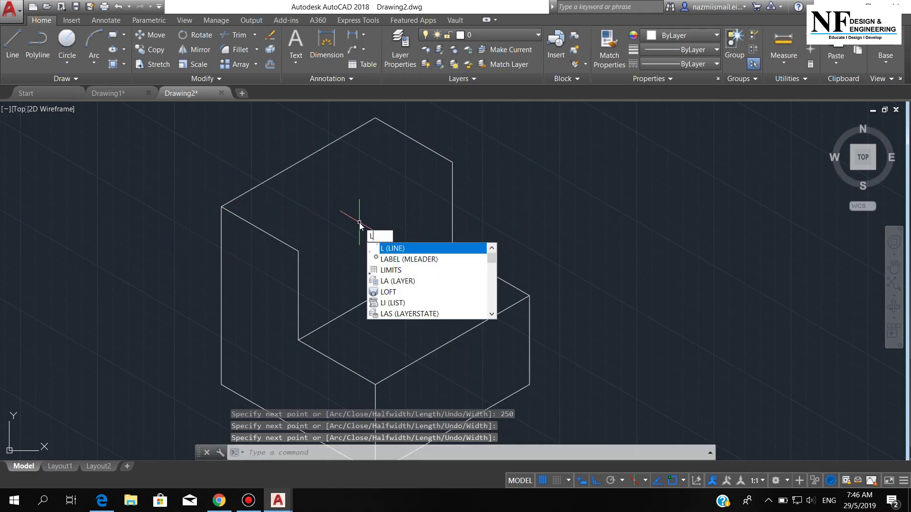
key("Return")
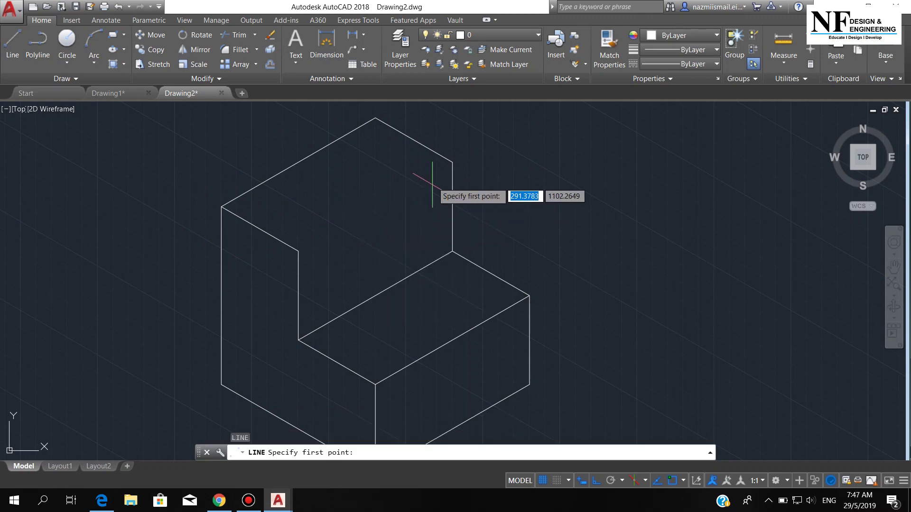
left_click(452, 162)
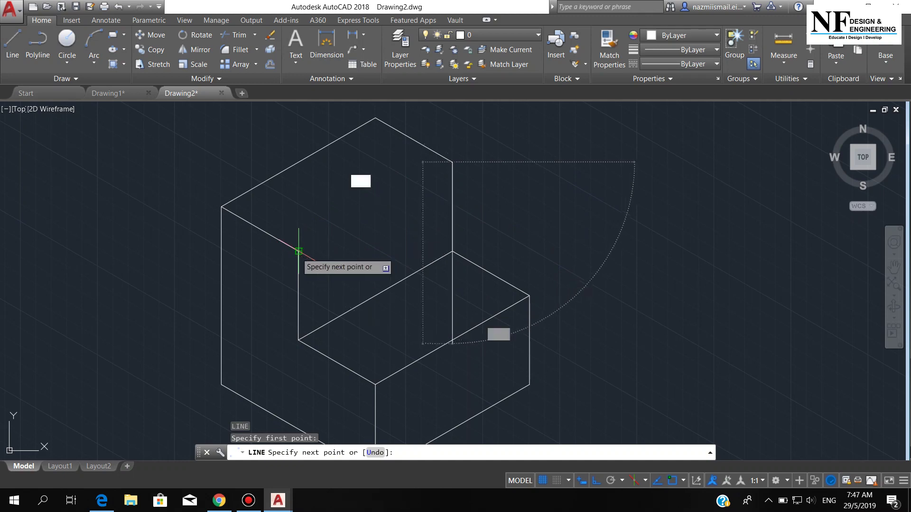
left_click(298, 251)
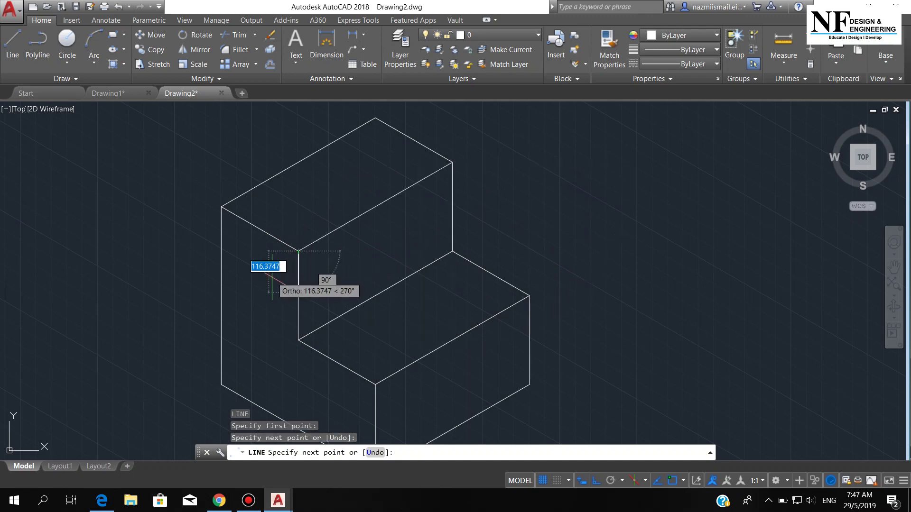
key("Return")
scroll(290, 254, "down", 3)
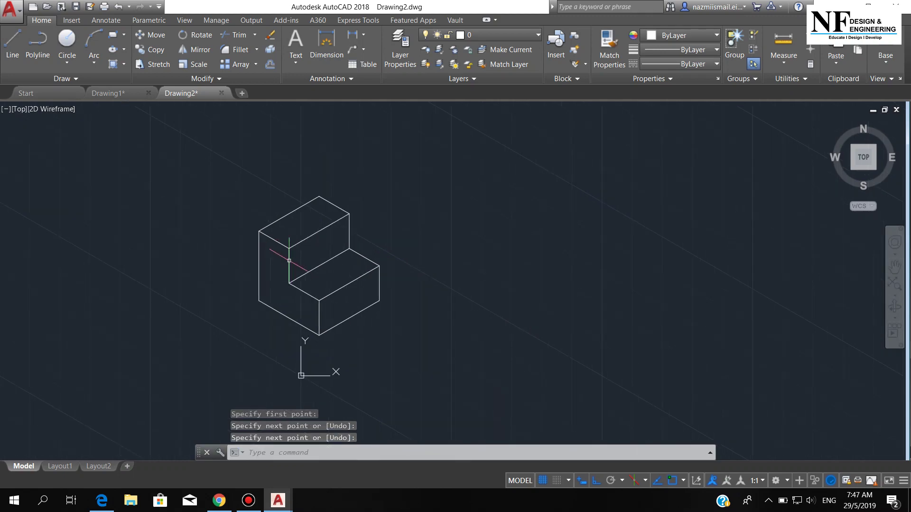
scroll(294, 261, "up", 3)
middle_click_drag(303, 289, 357, 271)
scroll(373, 259, "down", 3)
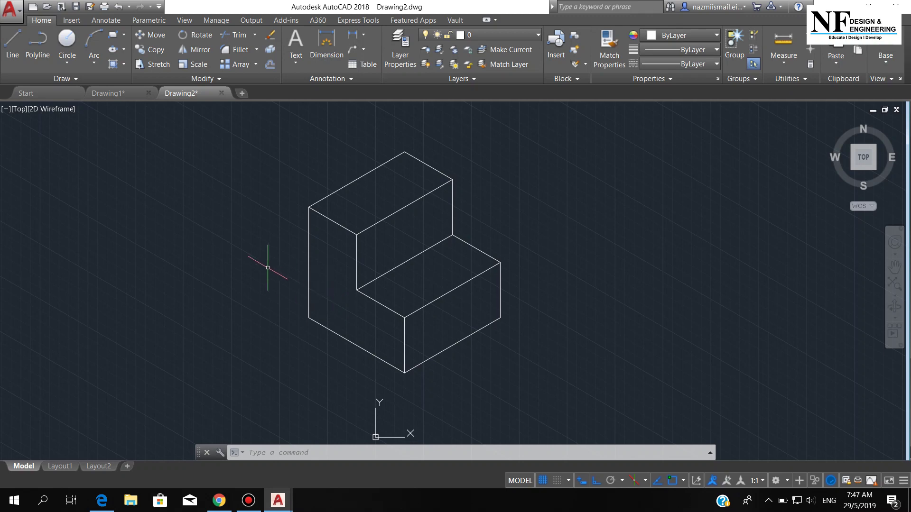
- Use DIMS to create a new dimension style named Drafting 5 based on Standard
type("DIMSTY")
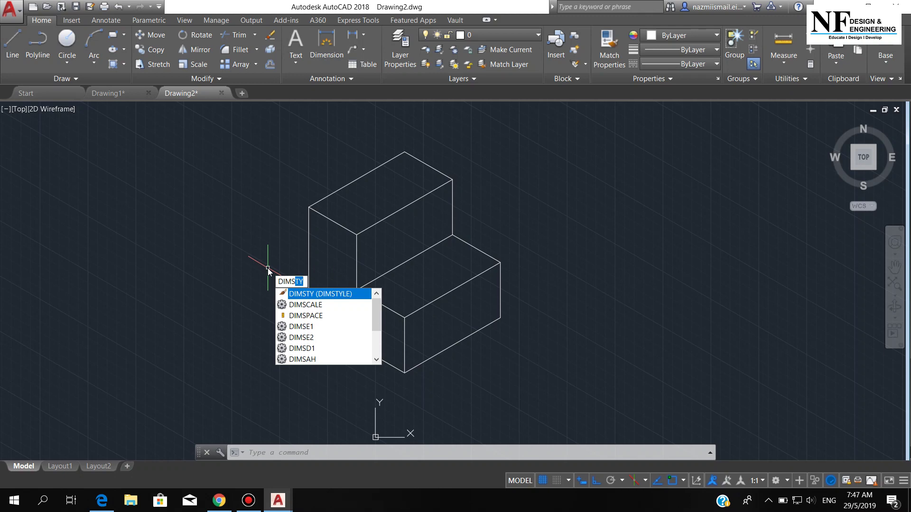
key("Return")
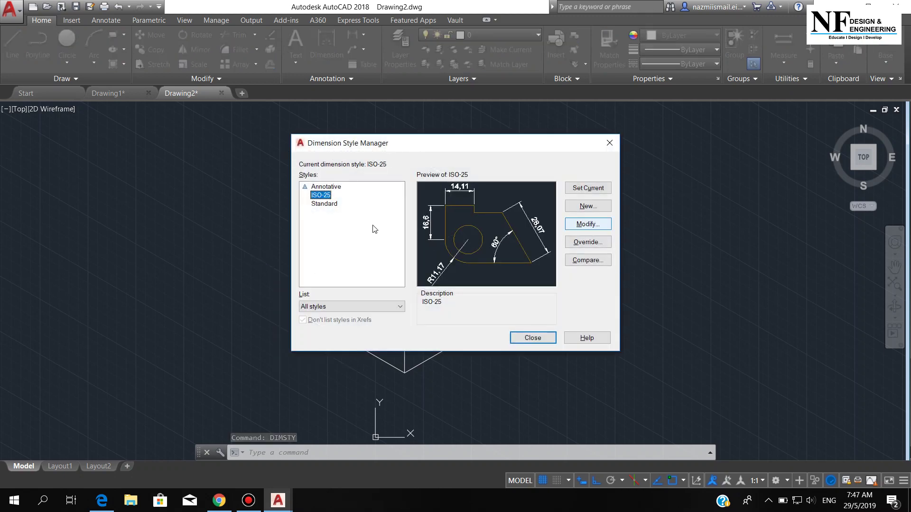
left_click(326, 204)
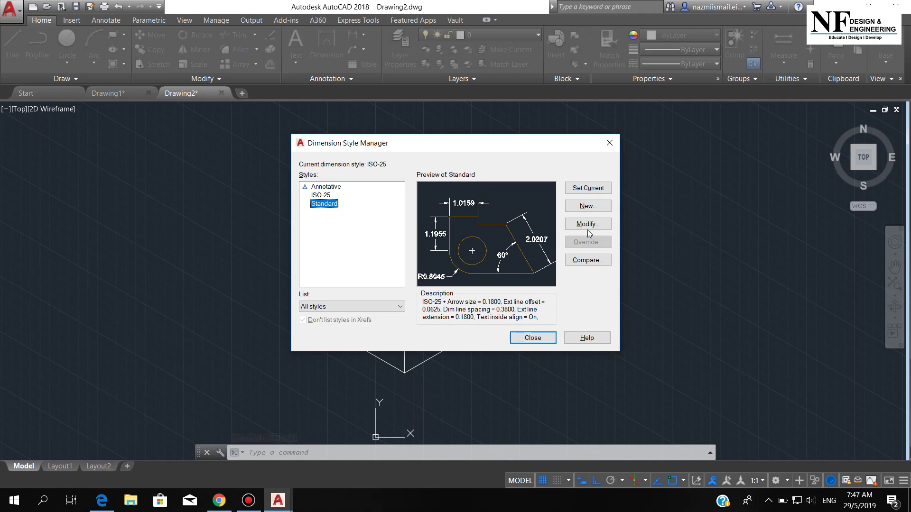
left_click(586, 207)
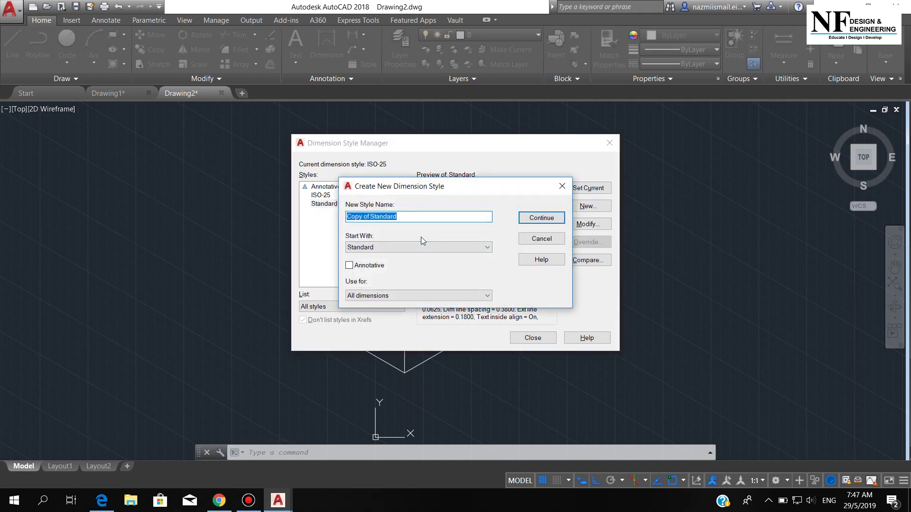
type("Drafting 5")
left_click(541, 217)
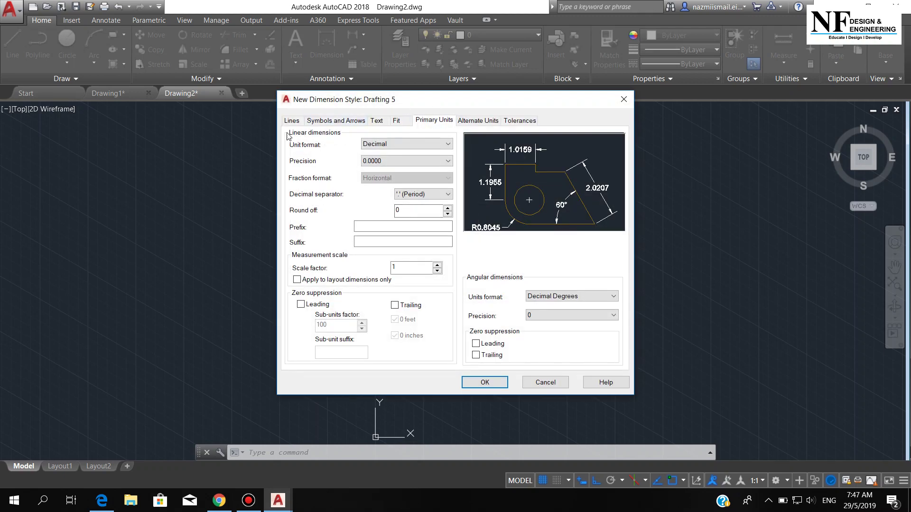
- Give Drafting 5 text height 25, ISO-standard text alignment and 0 precision, and make it current
left_click(342, 122)
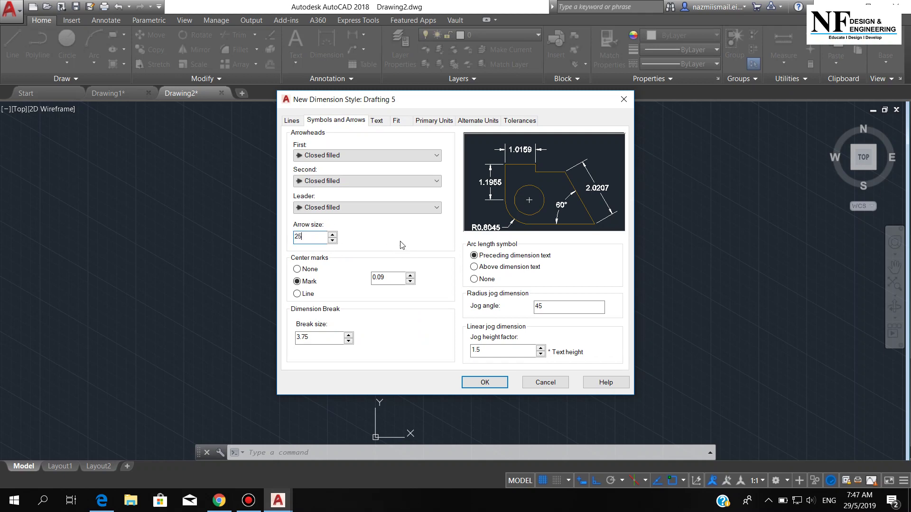
left_click(377, 122)
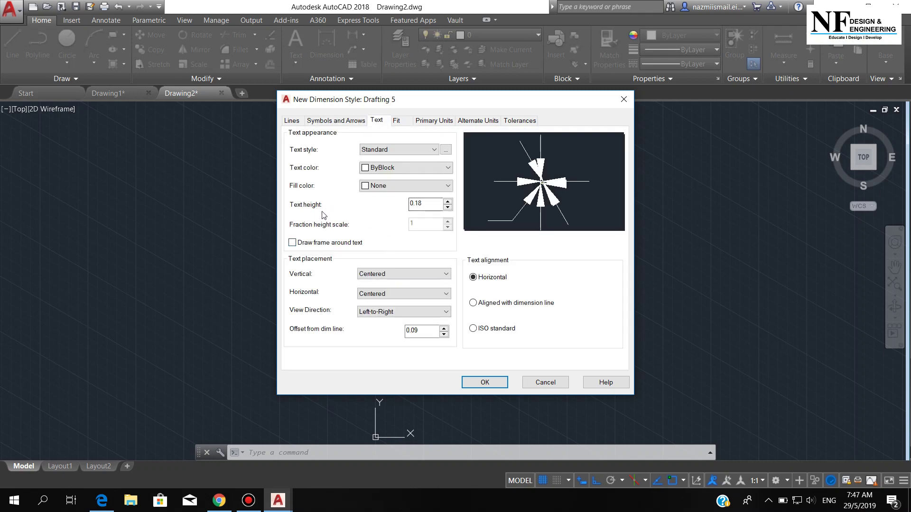
double_click(425, 203)
left_click(473, 330)
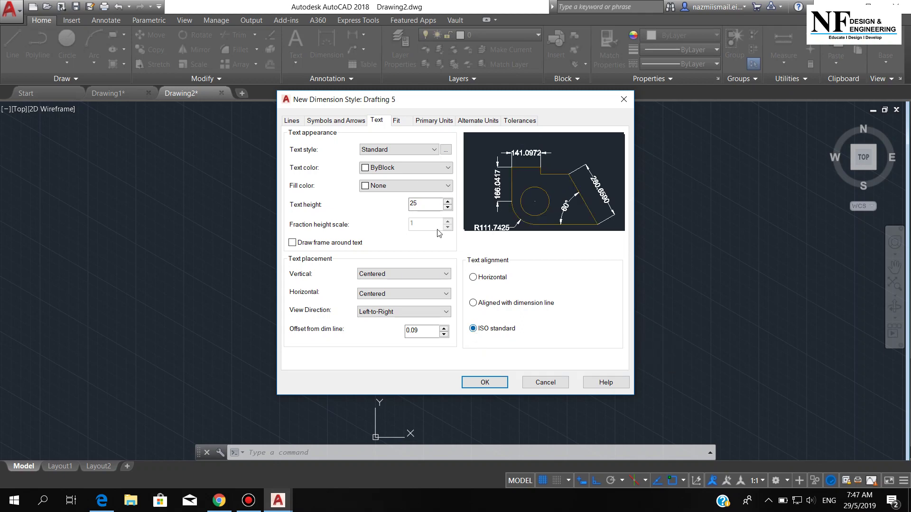
left_click(434, 122)
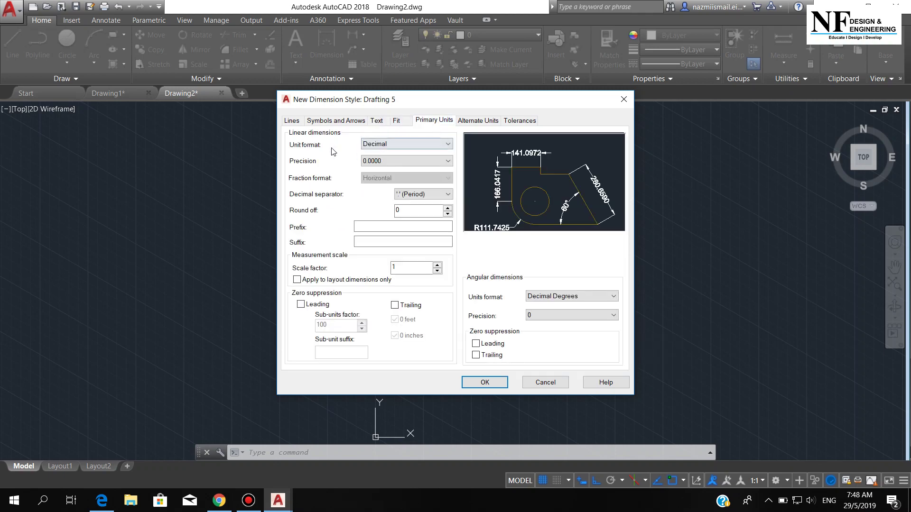
left_click(408, 161)
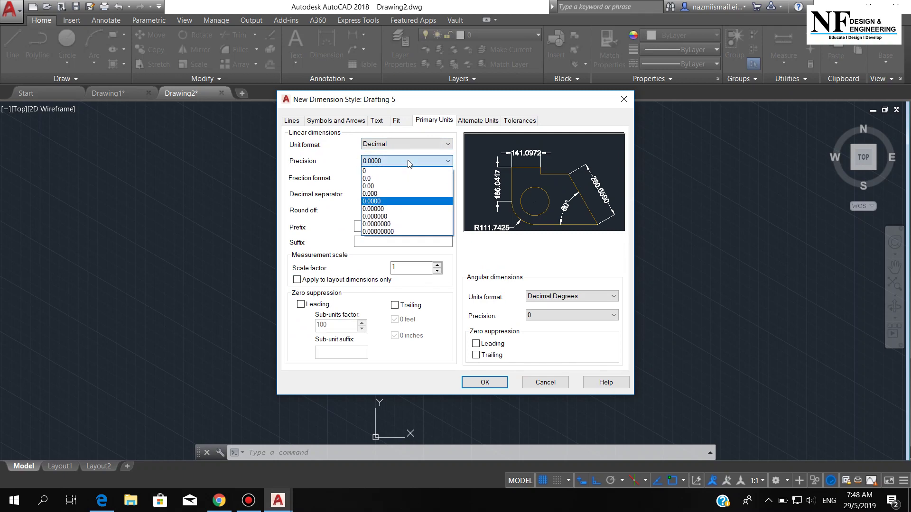
left_click(374, 172)
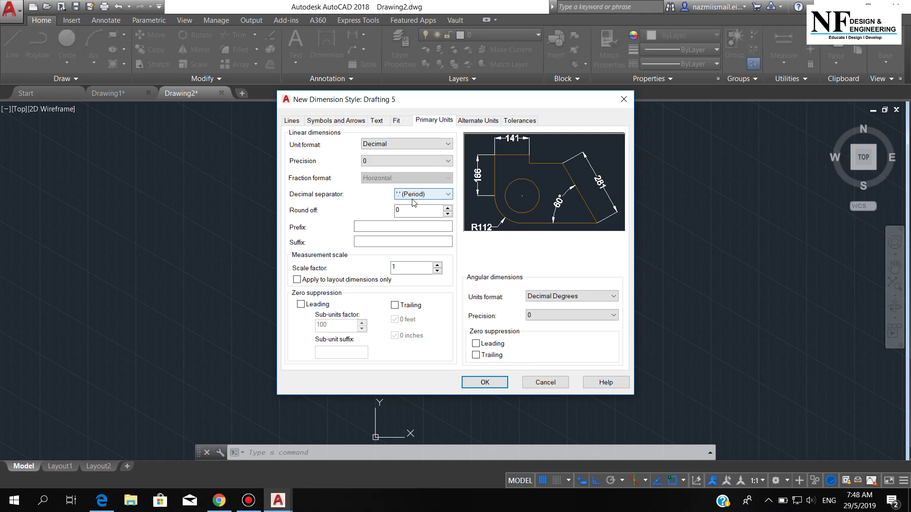
left_click(484, 382)
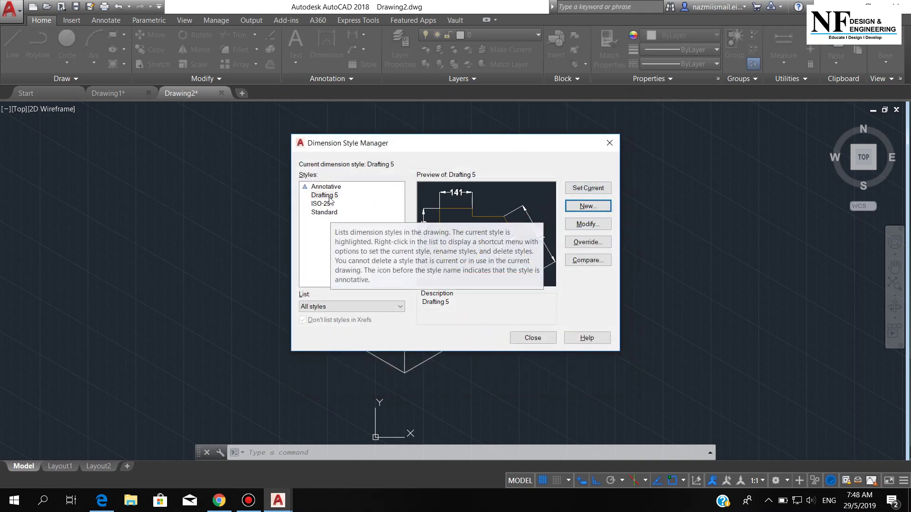
left_click(335, 196)
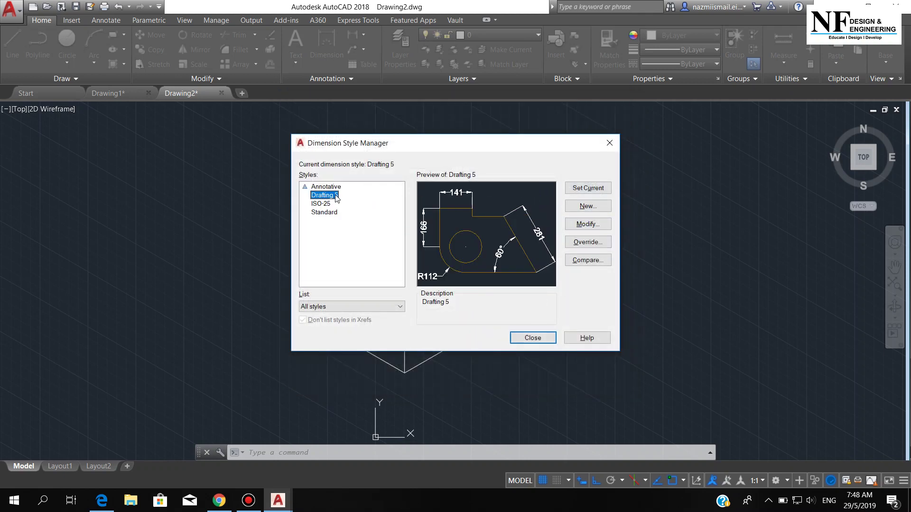
left_click(580, 190)
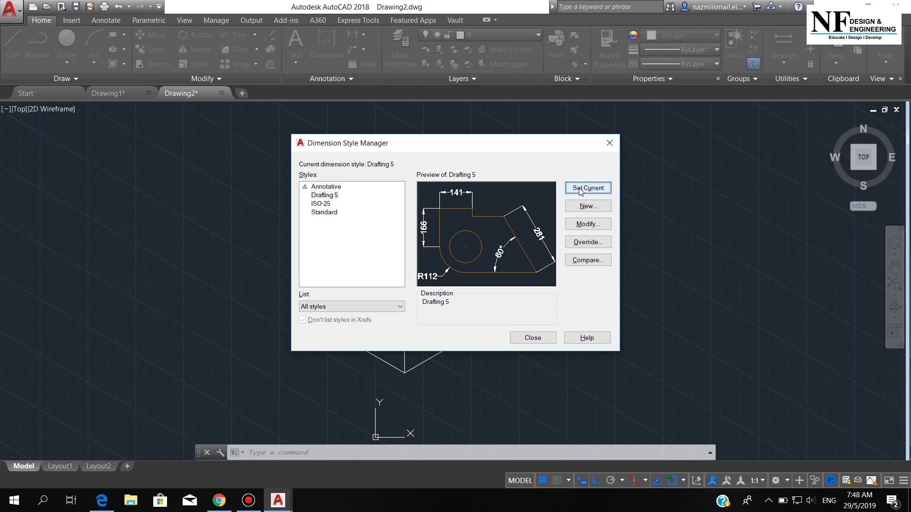
- With polar tracking on, add aligned 500 dimensions to the two base edges
left_click(532, 338)
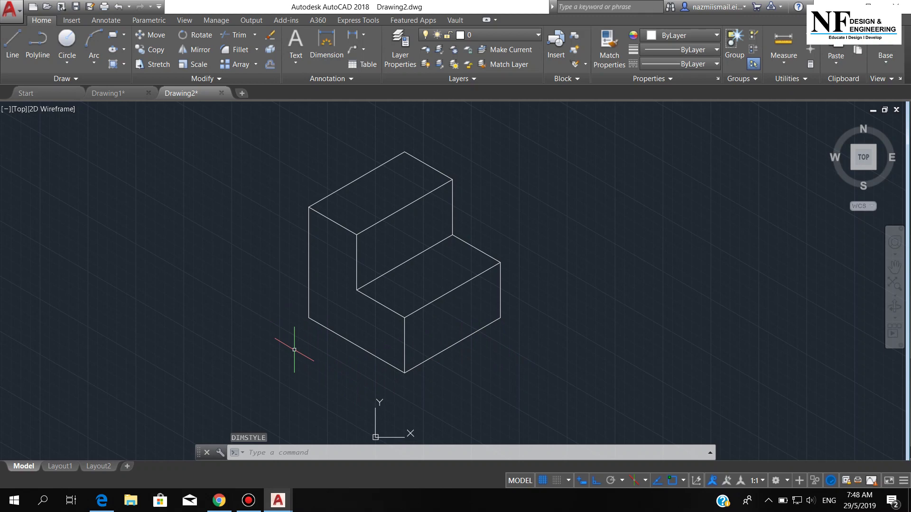
type("DIMAL")
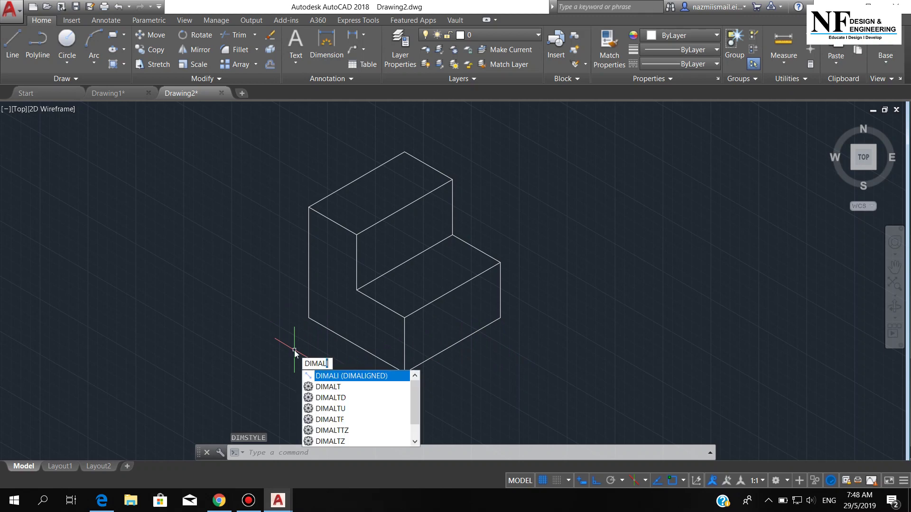
left_click(352, 376)
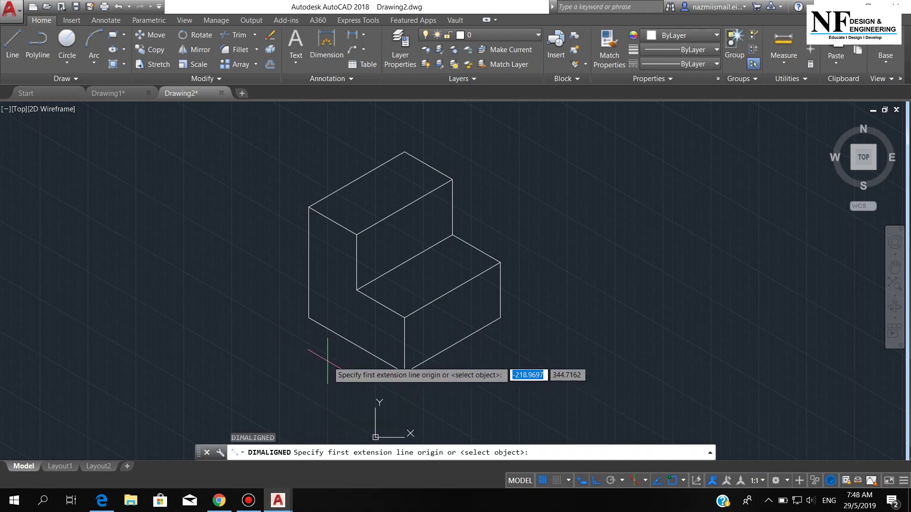
left_click(611, 481)
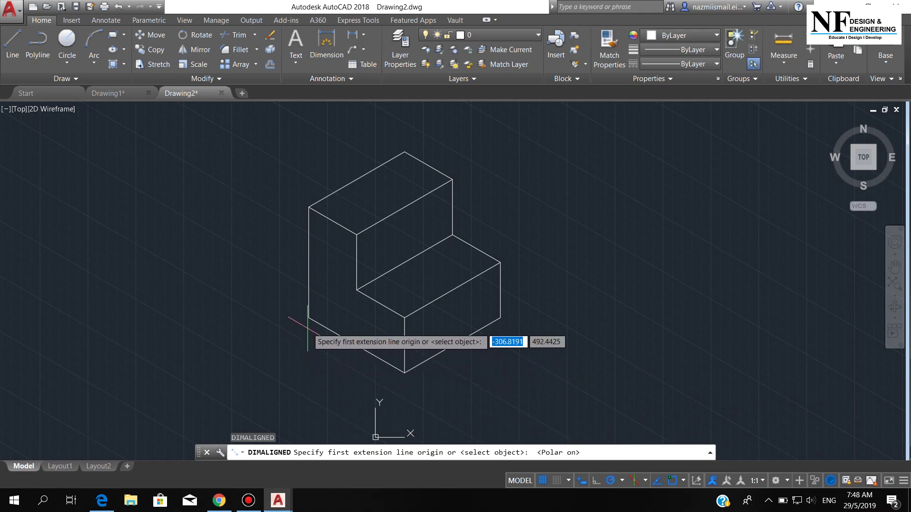
left_click(309, 317)
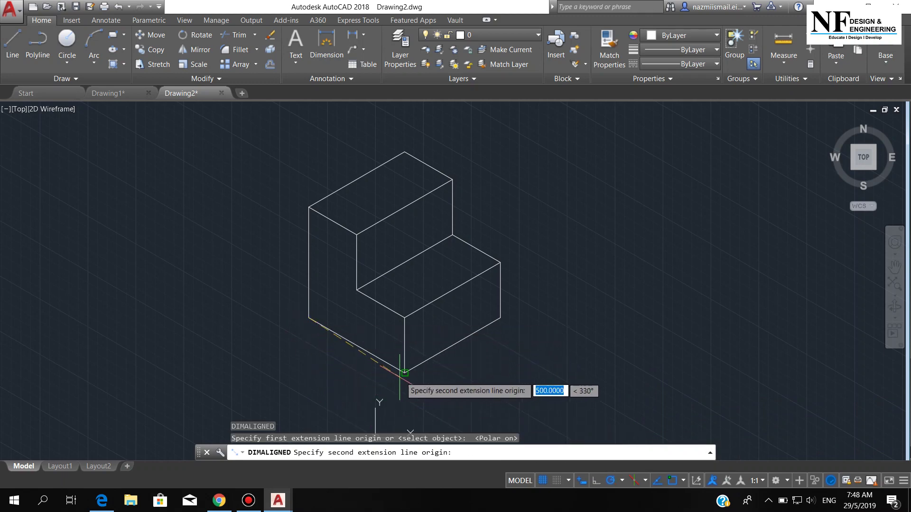
left_click(405, 373)
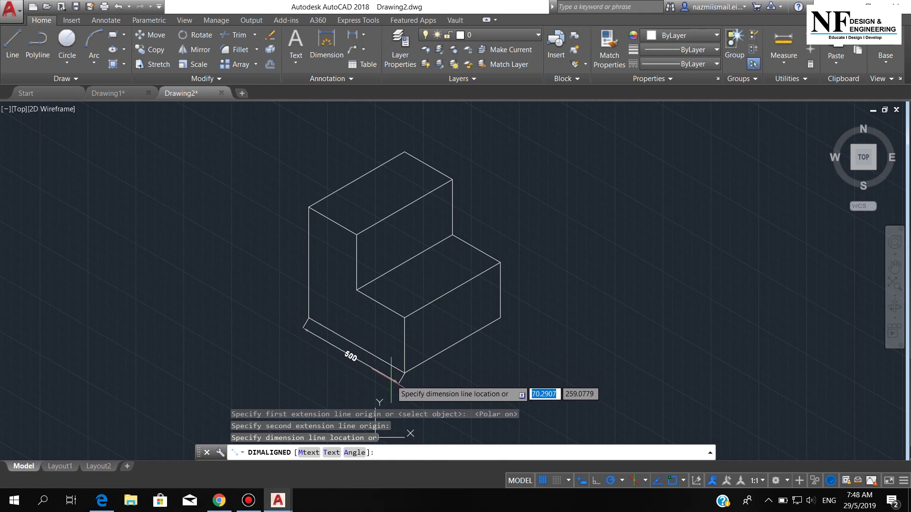
left_click(403, 389)
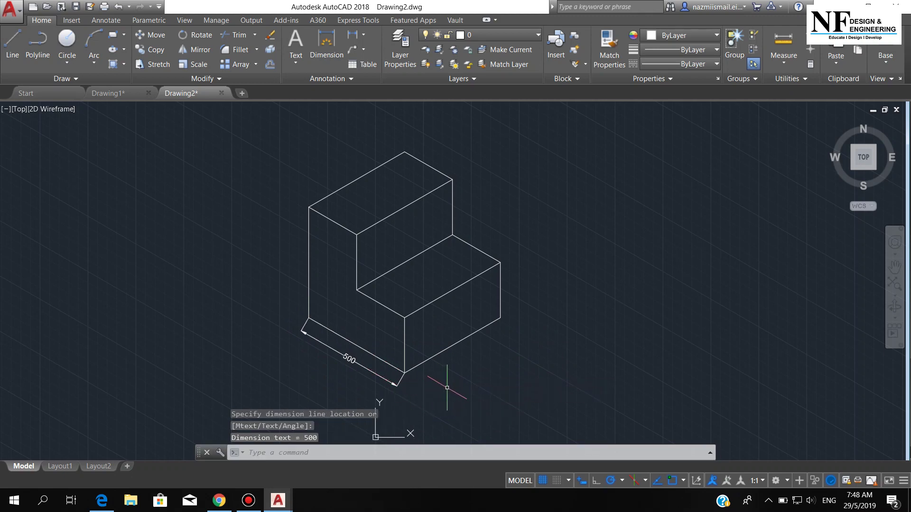
key("Return")
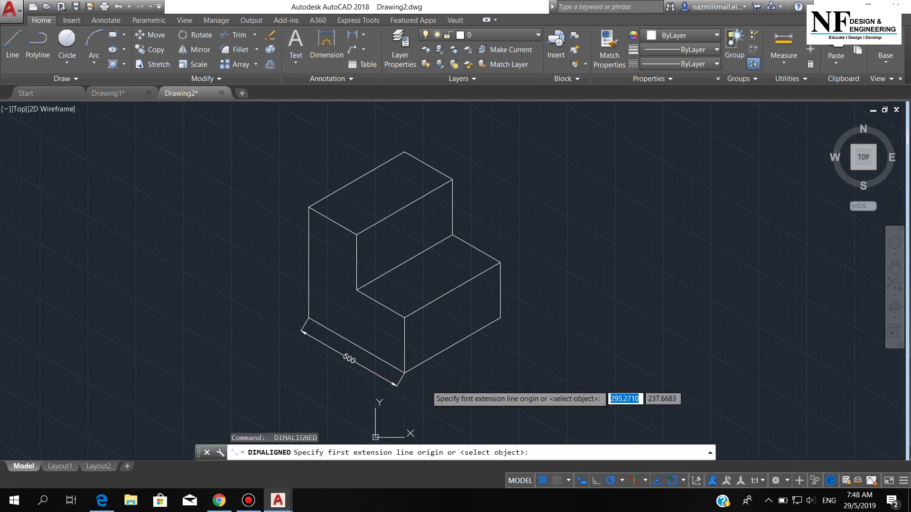
left_click(404, 373)
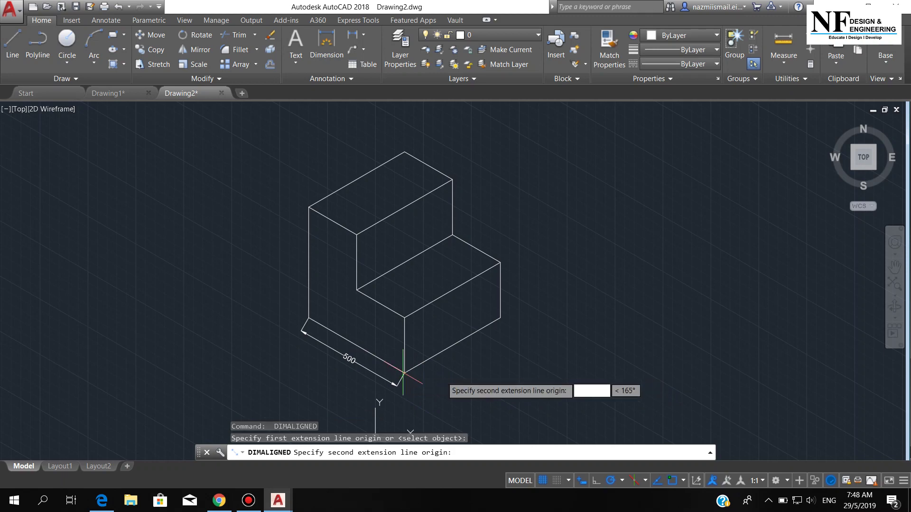
left_click(501, 319)
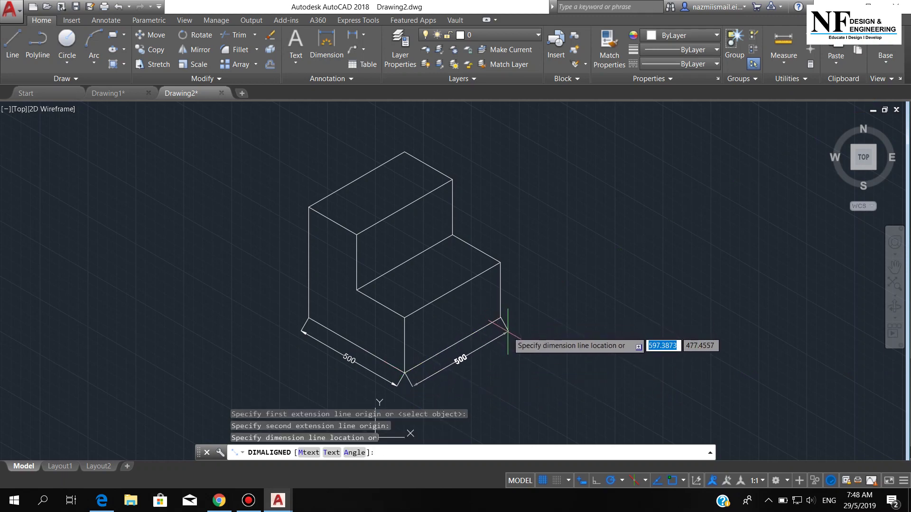
left_click(526, 320)
- Add aligned 250 dimensions to the step's right edge, the step's upper edge and the upper riser
key("Return")
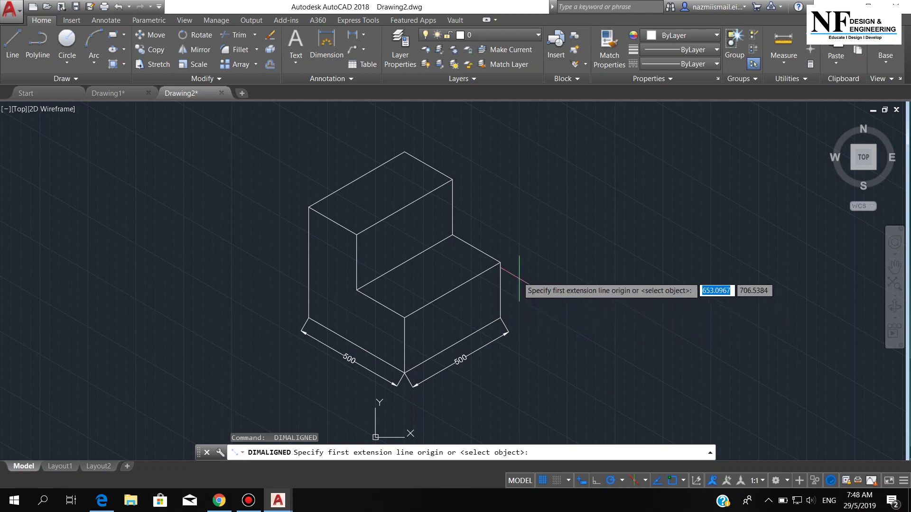
left_click(499, 263)
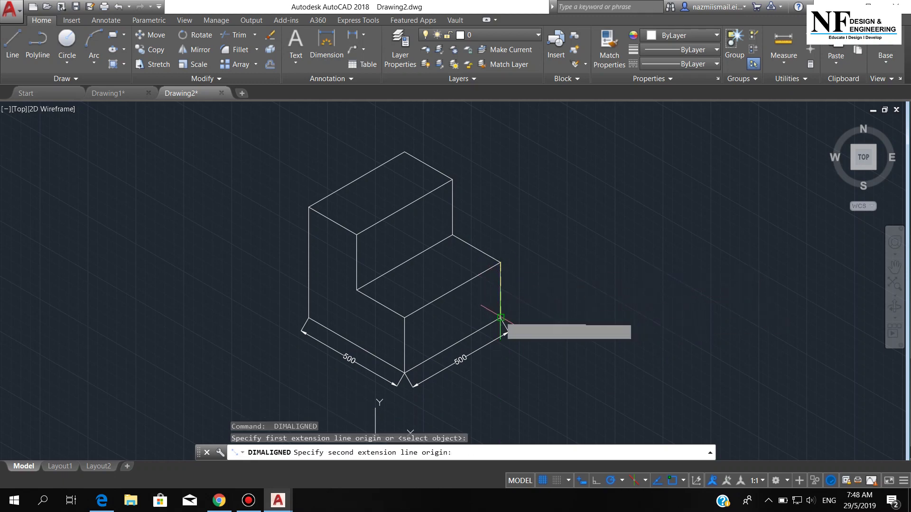
left_click(501, 318)
left_click(513, 311)
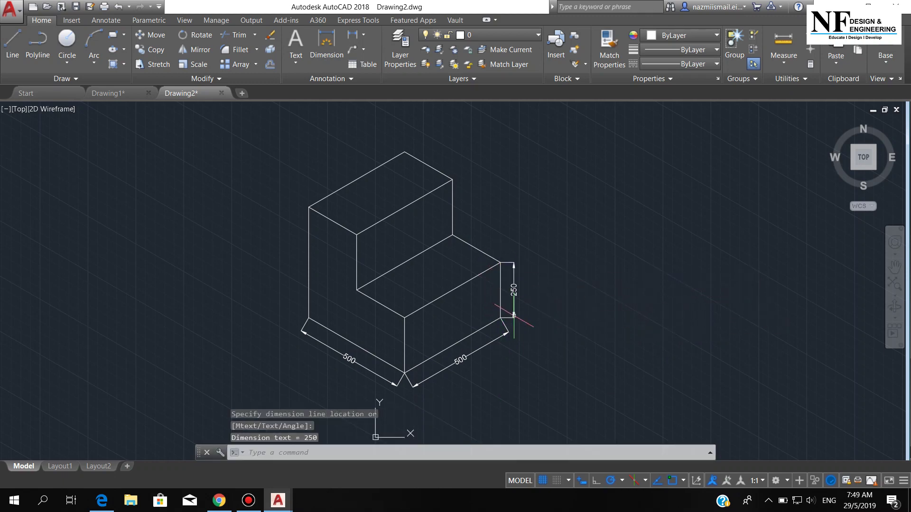
key("Return")
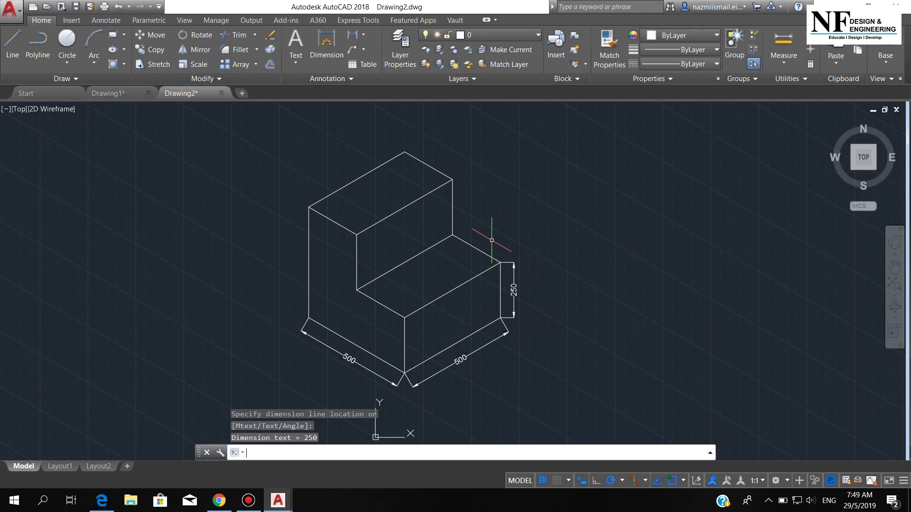
left_click(453, 234)
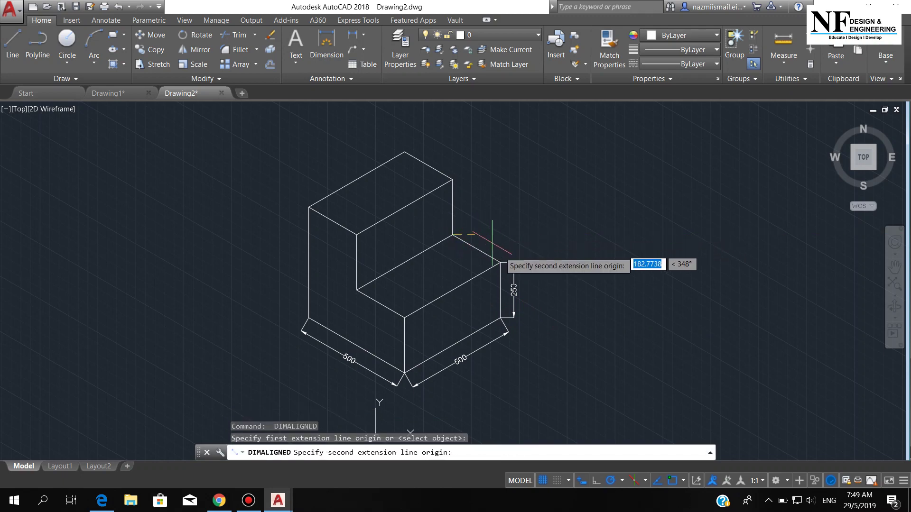
left_click(500, 262)
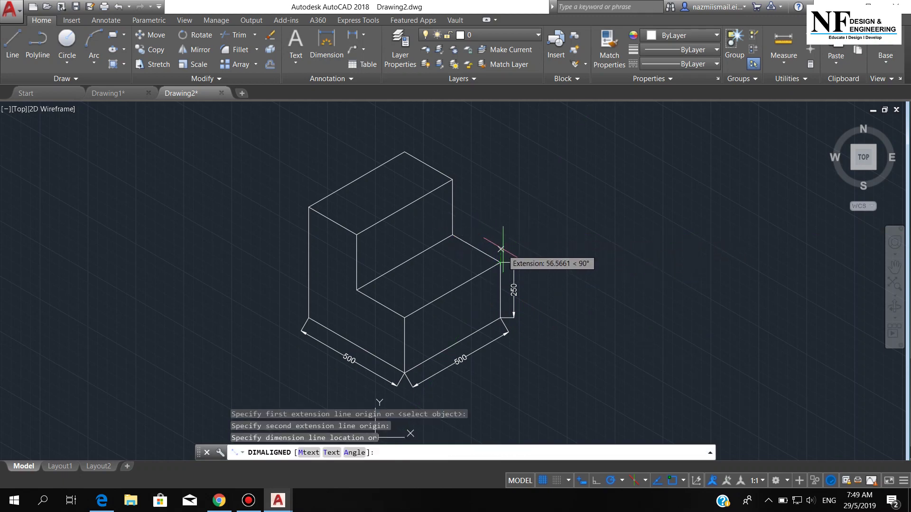
left_click(513, 248)
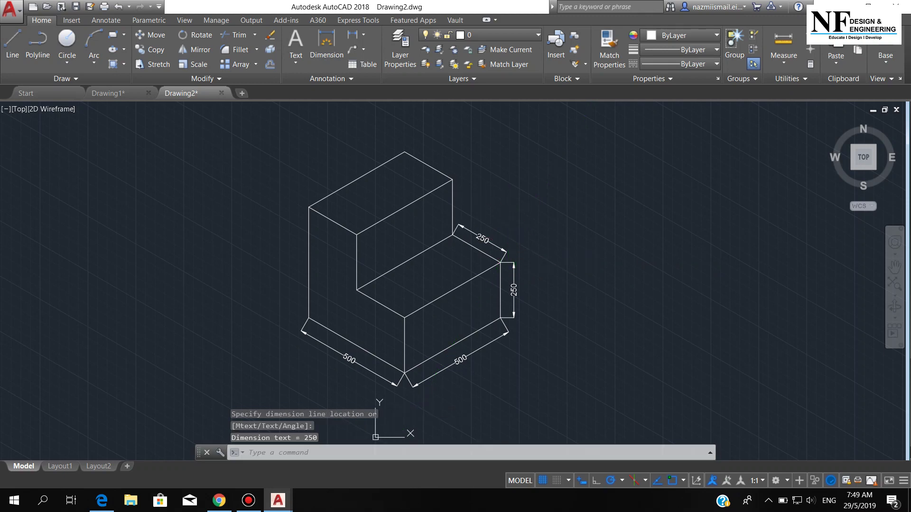
key("Return")
left_click(453, 179)
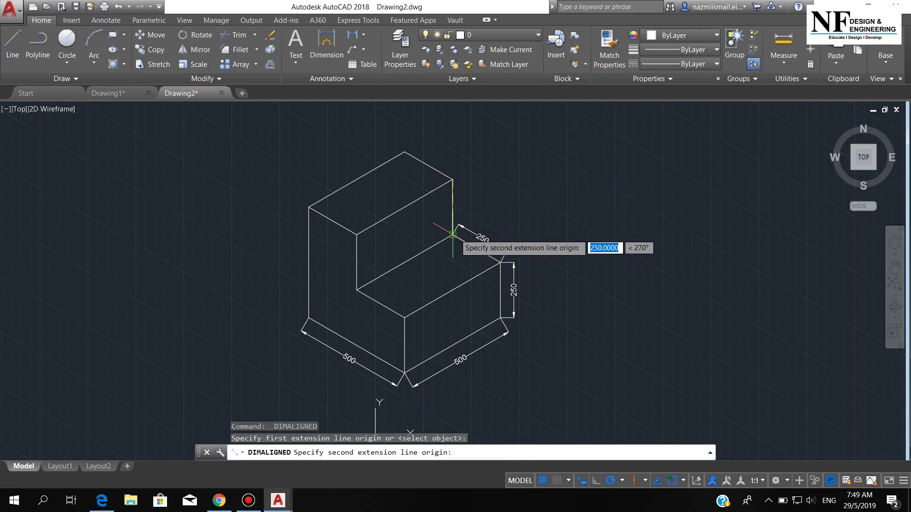
left_click(453, 234)
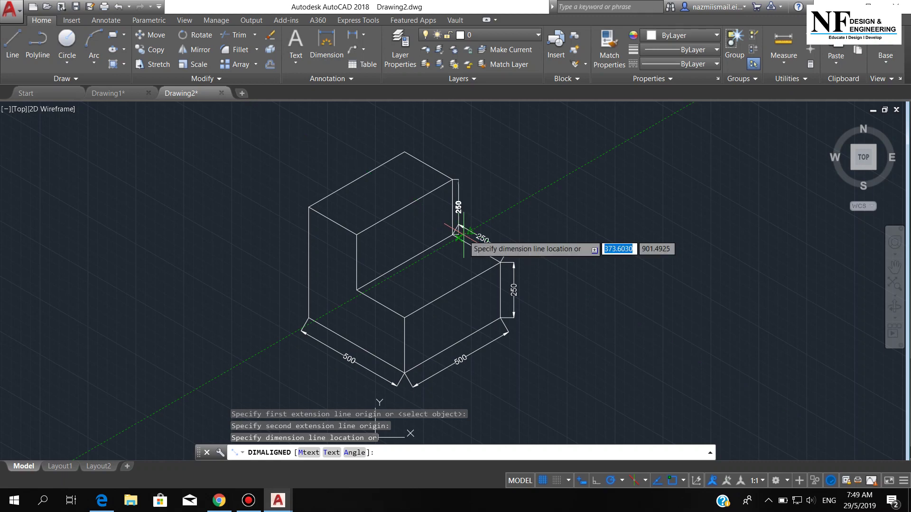
left_click(458, 233)
- Dimension the short top edge 250, the long top edge 500 and the left vertical edge 500
key("Return")
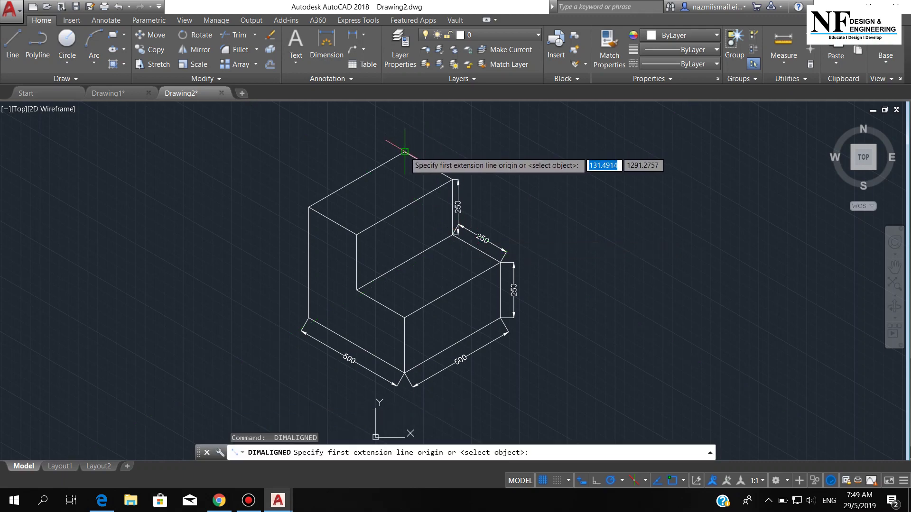
left_click(405, 152)
left_click(452, 180)
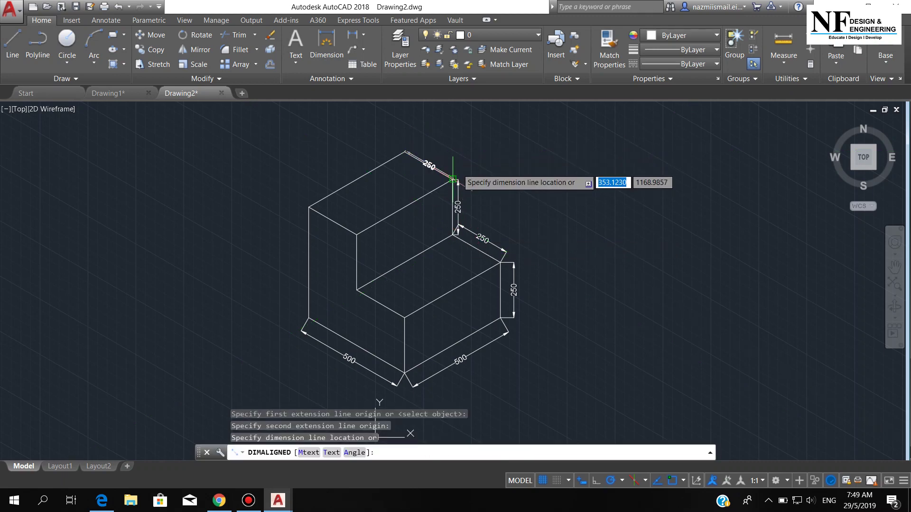
left_click(428, 156)
key("Return")
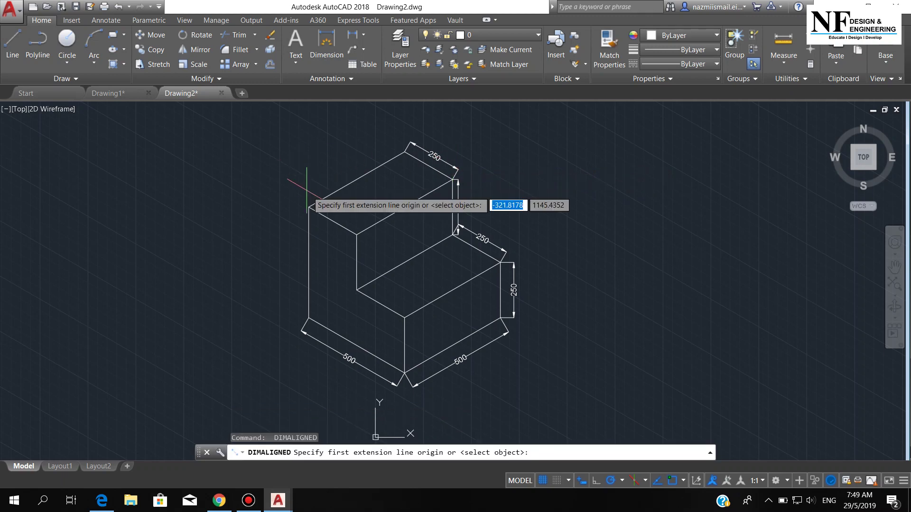
left_click(309, 208)
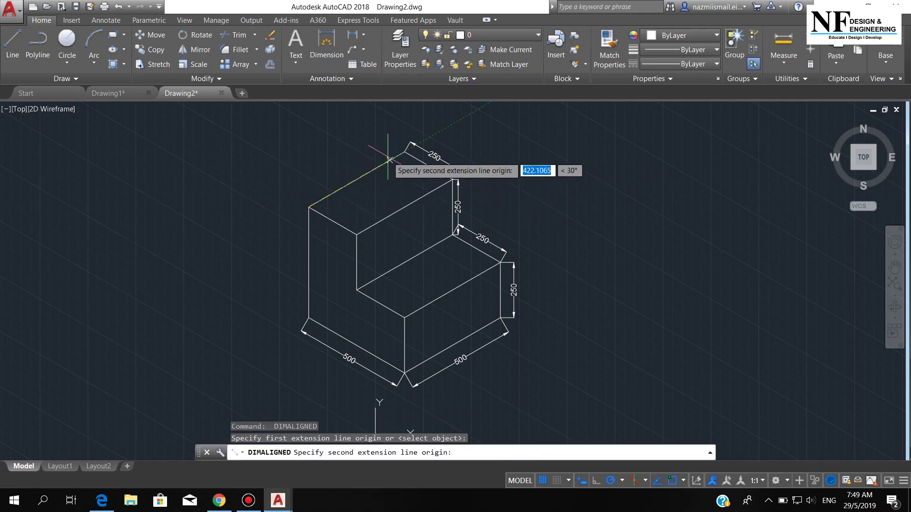
left_click(405, 152)
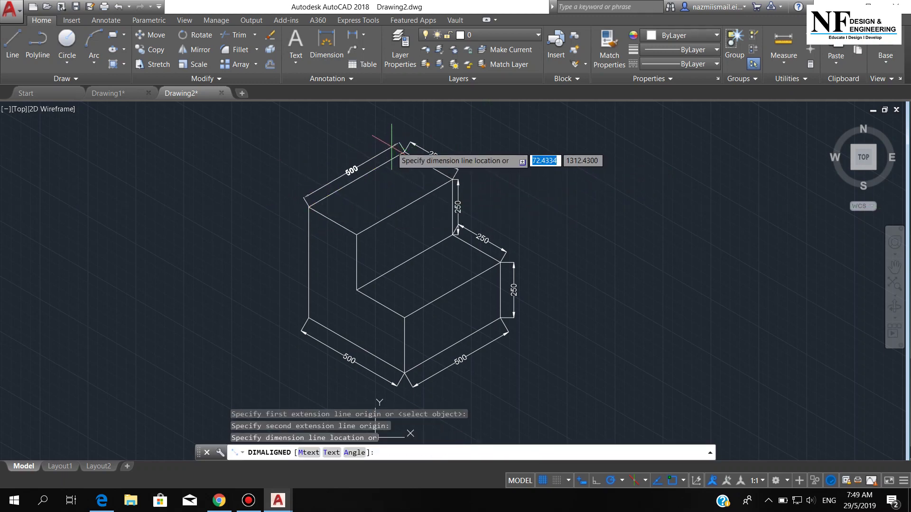
left_click(391, 144)
key("Return")
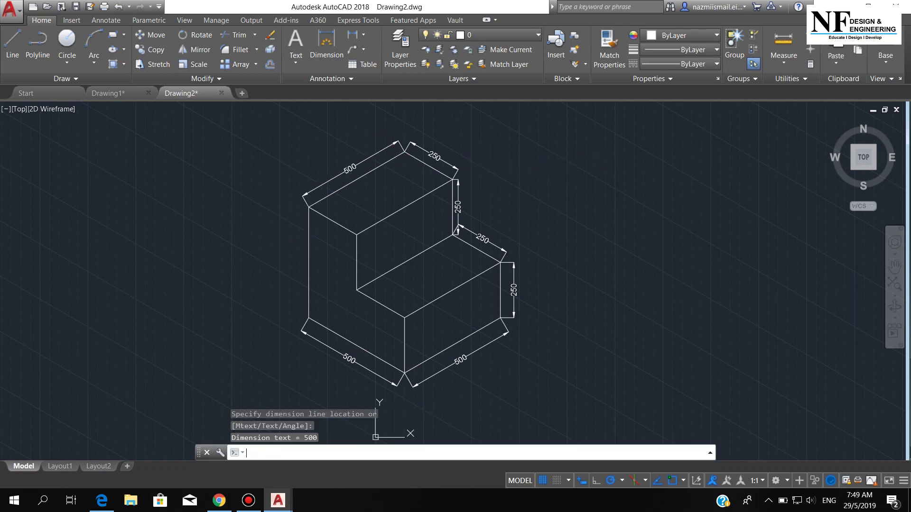
left_click(309, 207)
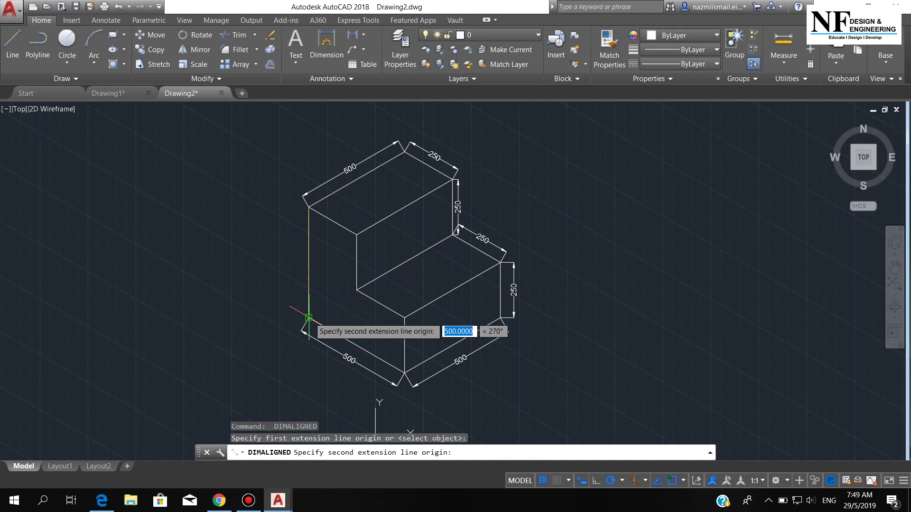
left_click(309, 317)
left_click(295, 317)
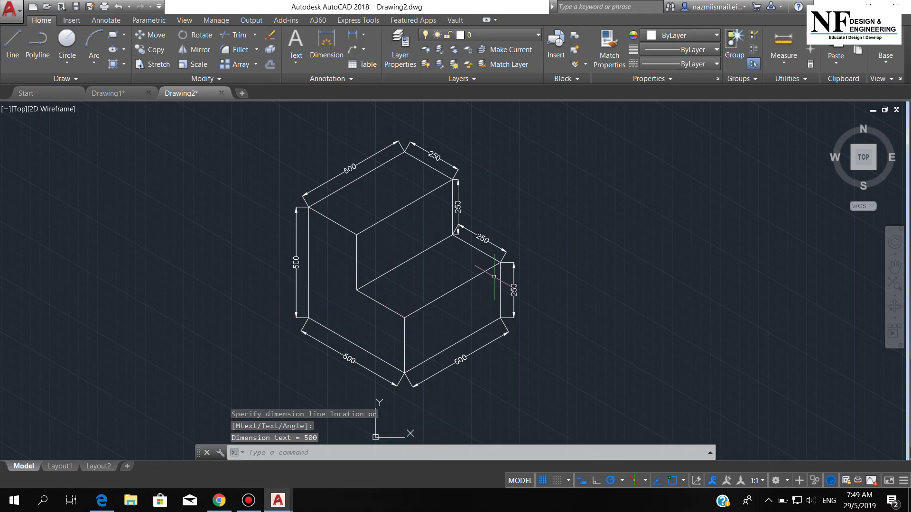
scroll(471, 190, "up", 2)
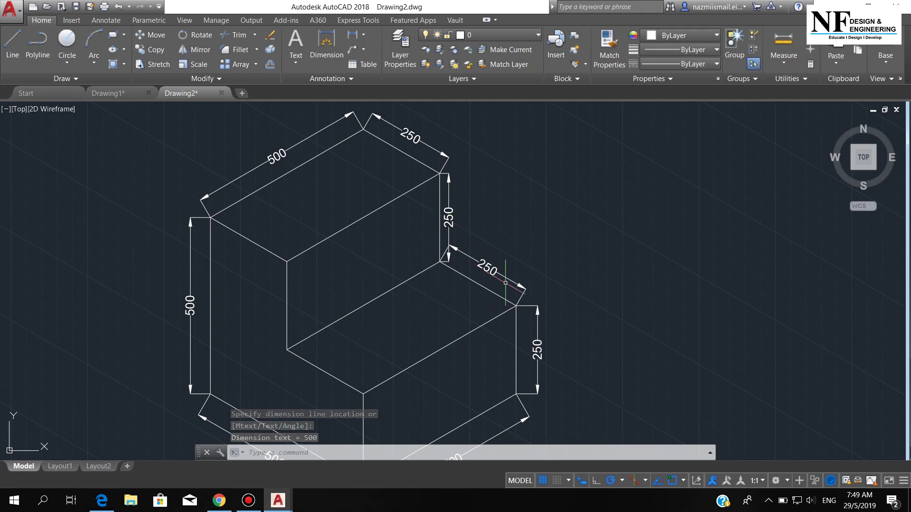
middle_click_drag(417, 254, 427, 204)
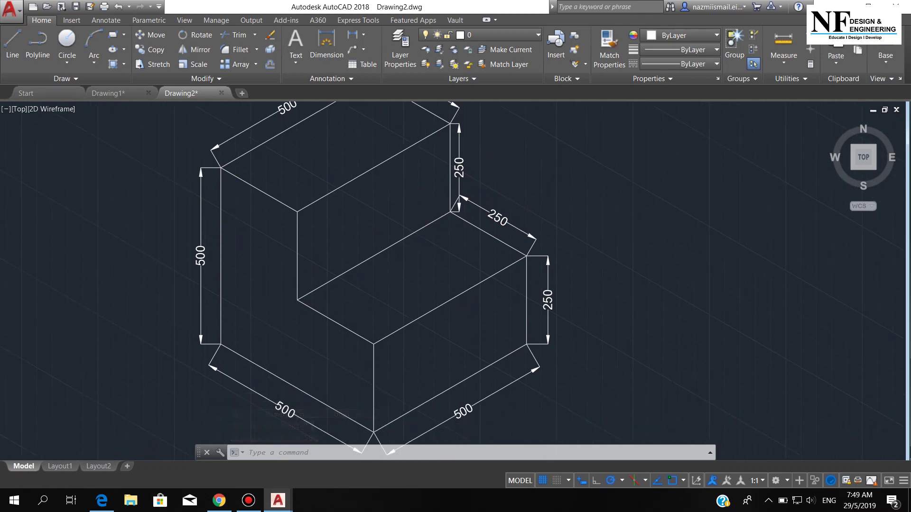
scroll(242, 200, "up", 2)
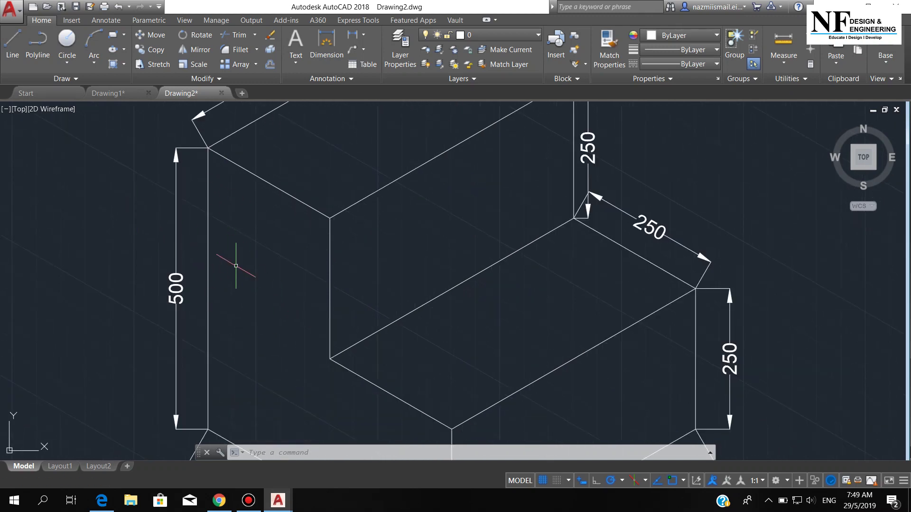
scroll(254, 278, "down", 2)
middle_click_drag(307, 270, 362, 244)
scroll(370, 251, "down", 2)
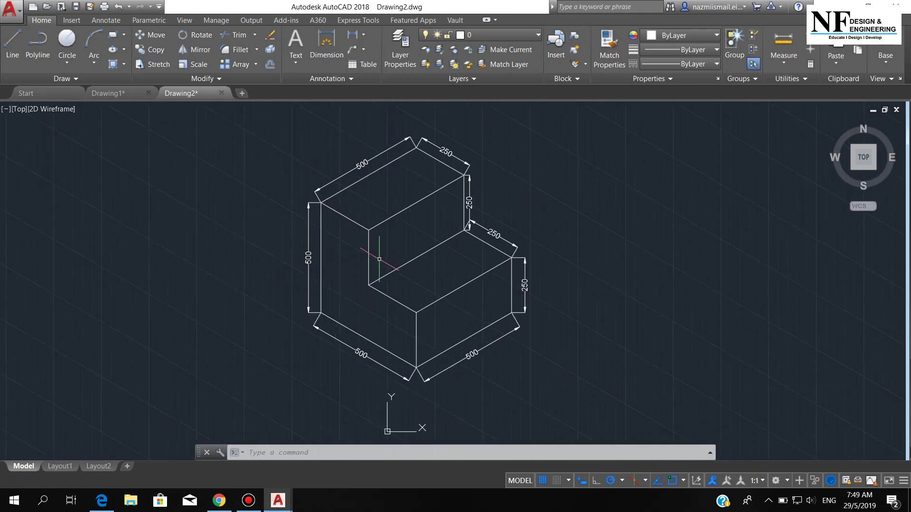
scroll(341, 254, "up", 2)
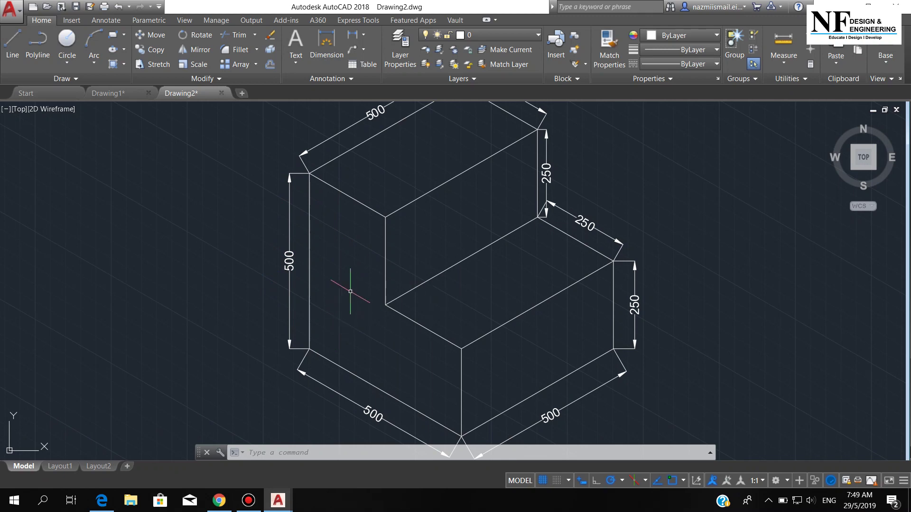
scroll(350, 292, "down", 3)
scroll(405, 267, "up", 3)
scroll(358, 301, "down", 2)
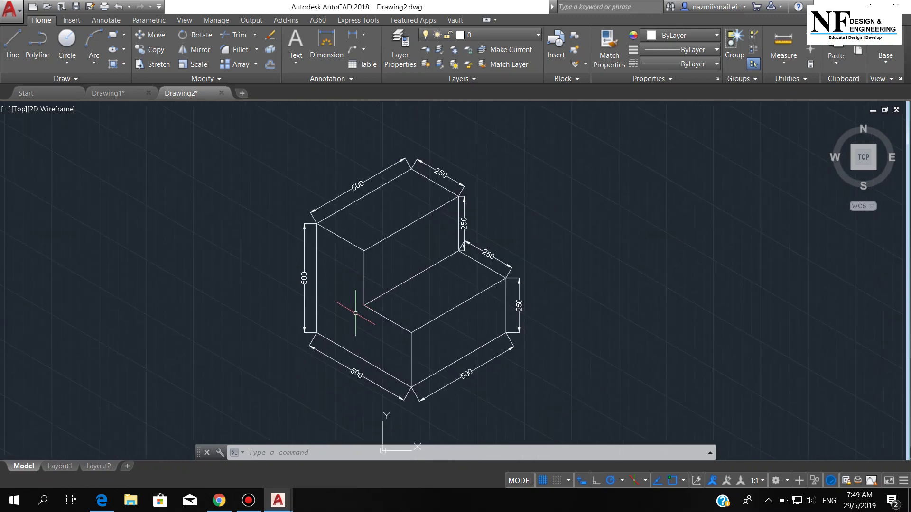
- Oblique the left 500 height dimension at 210° with DIMEDIT
type("dimed")
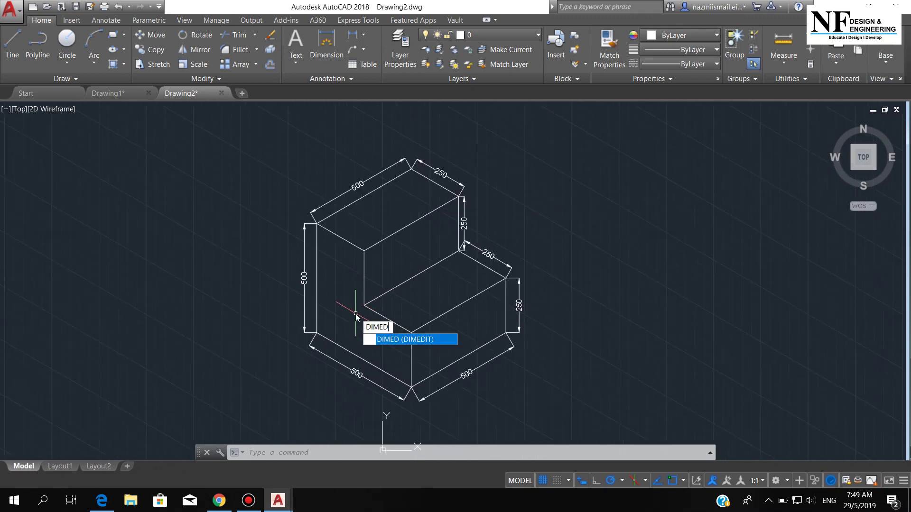
left_click(408, 341)
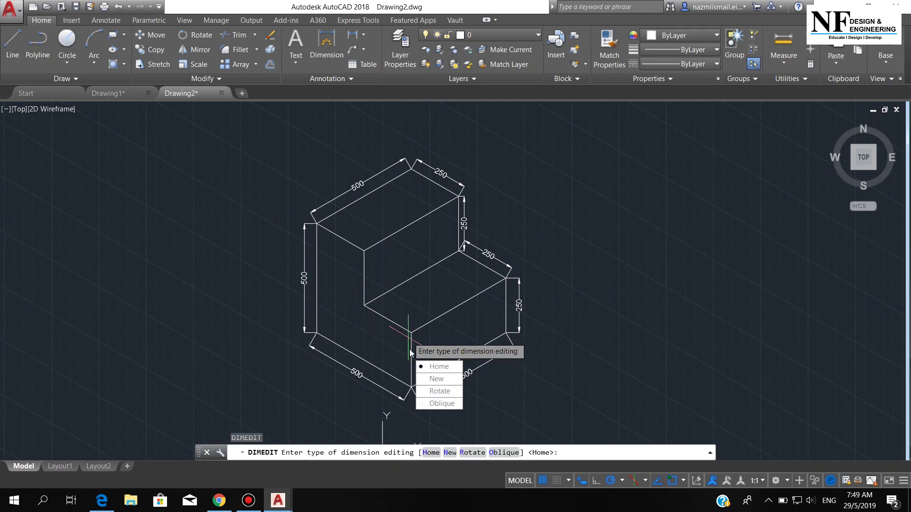
left_click(448, 404)
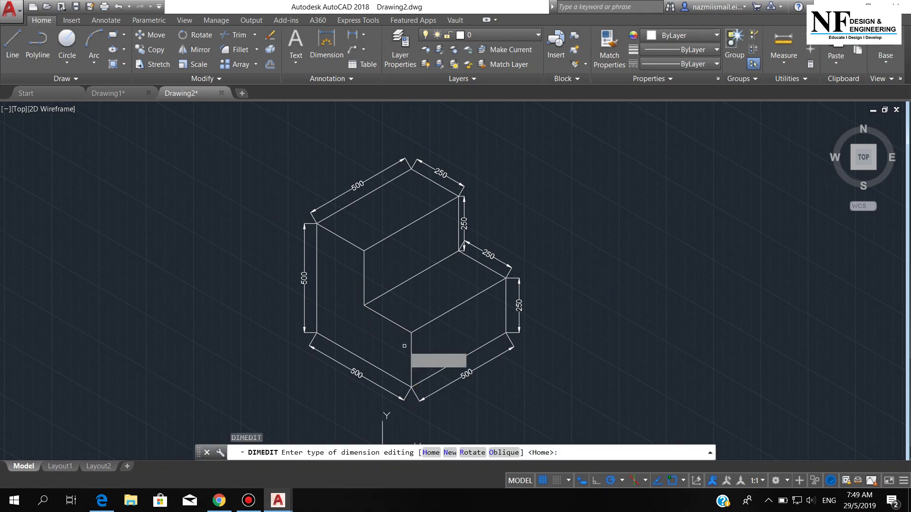
left_click(305, 287)
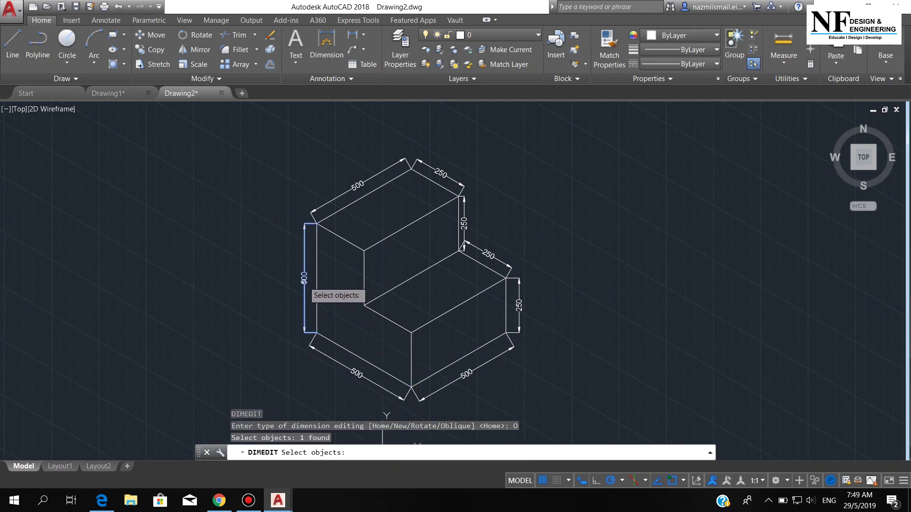
key("Return")
scroll(303, 345, "up", 4)
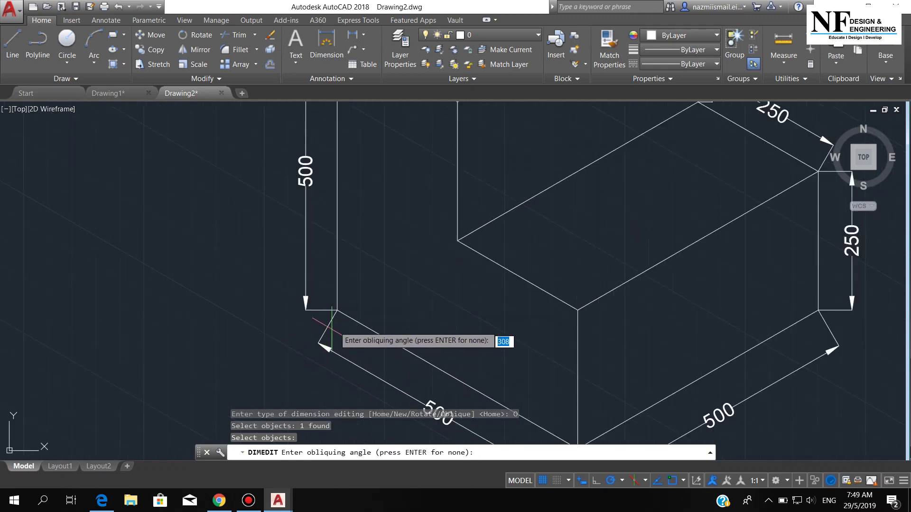
left_click(338, 310)
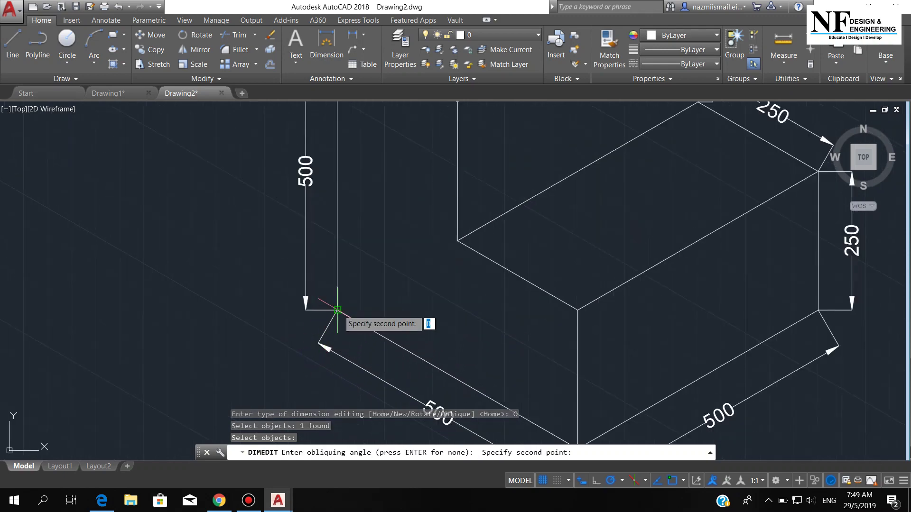
scroll(337, 310, "down", 4)
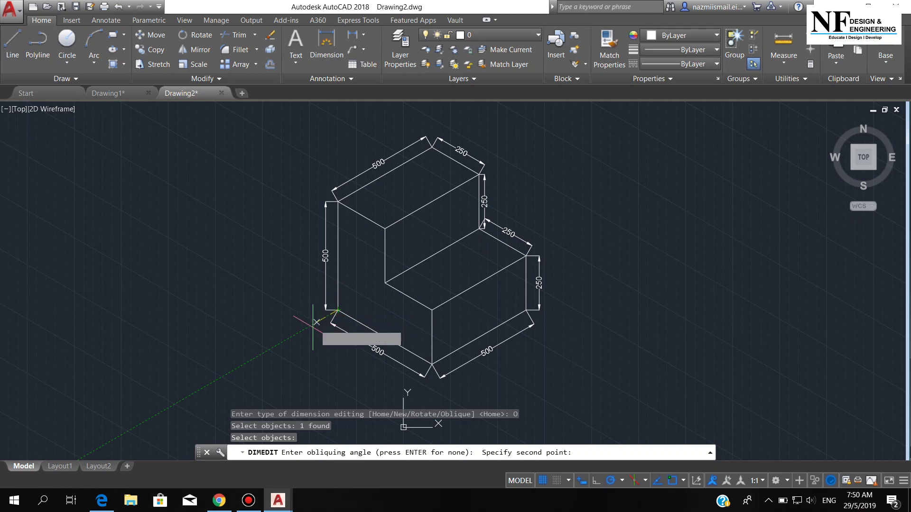
left_click(256, 356)
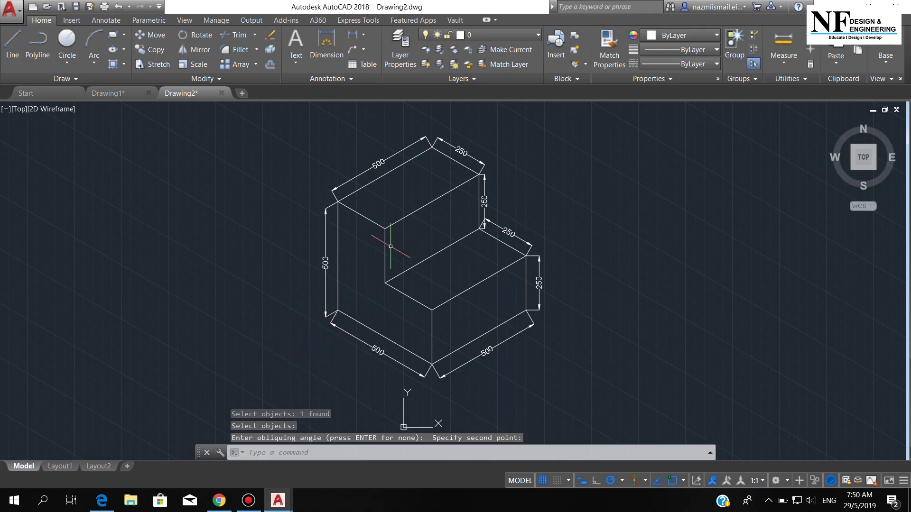
- Repeat DIMEDIT and move to its Oblique option
scroll(390, 246, "up", 3)
scroll(321, 208, "down", 1)
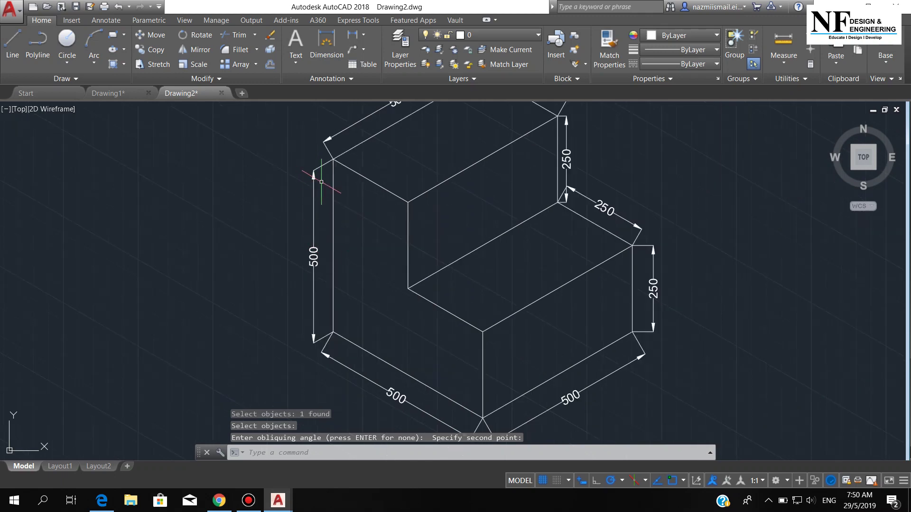
scroll(338, 239, "down", 2)
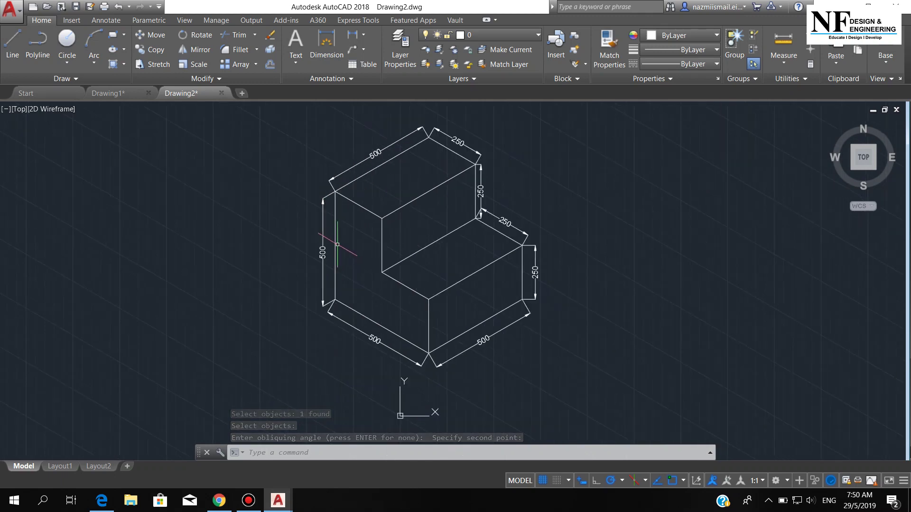
scroll(344, 237, "up", 2)
scroll(326, 221, "down", 2)
scroll(332, 303, "up", 2)
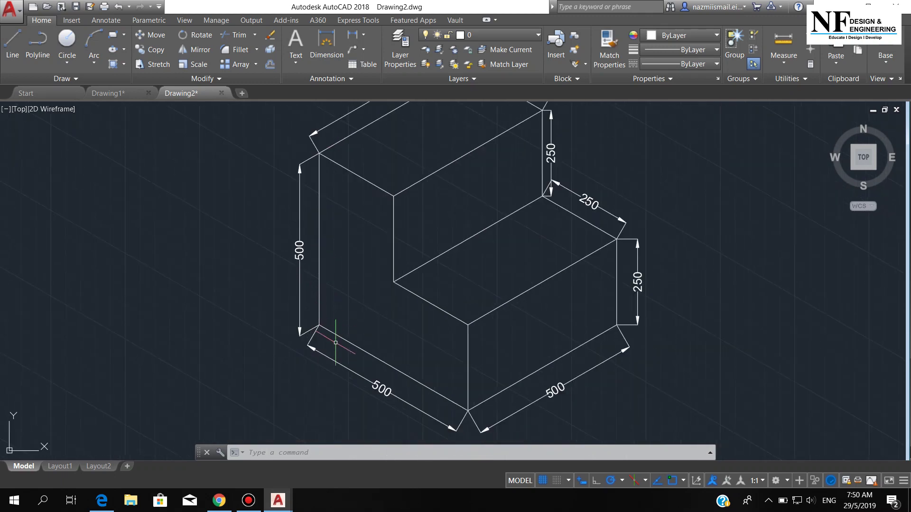
key("Return")
key("Down")
key("Down")
key("Down")
- Oblique the lower-left 500 dimension to follow the isometric edge
key("Return")
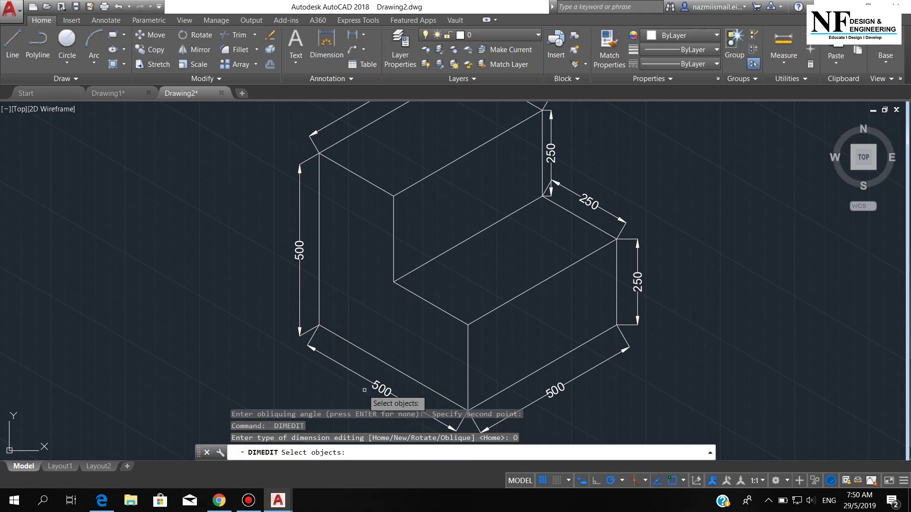
scroll(378, 245, "down", 2)
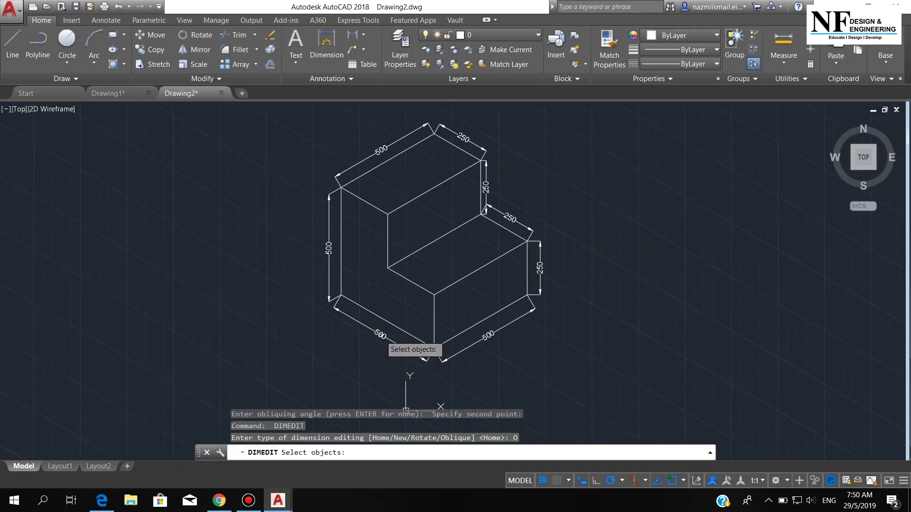
left_click(381, 335)
key("Return")
left_click(434, 349)
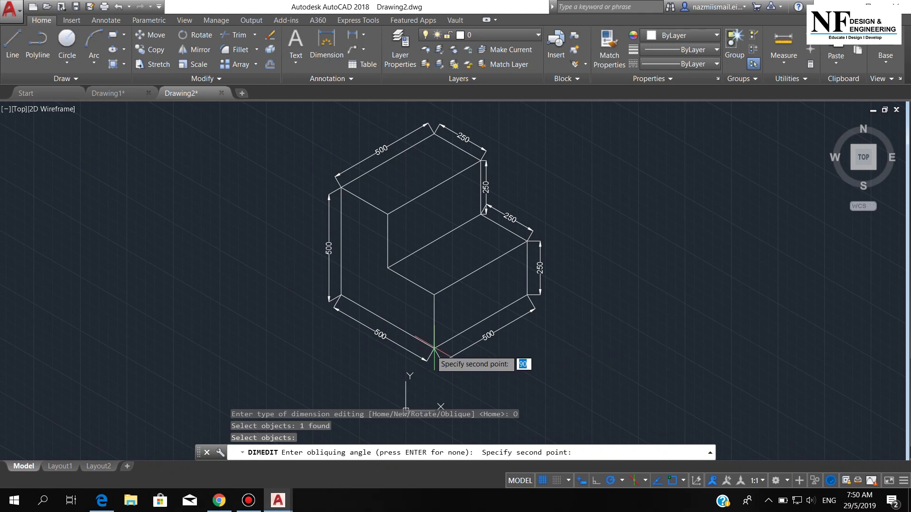
left_click(401, 368)
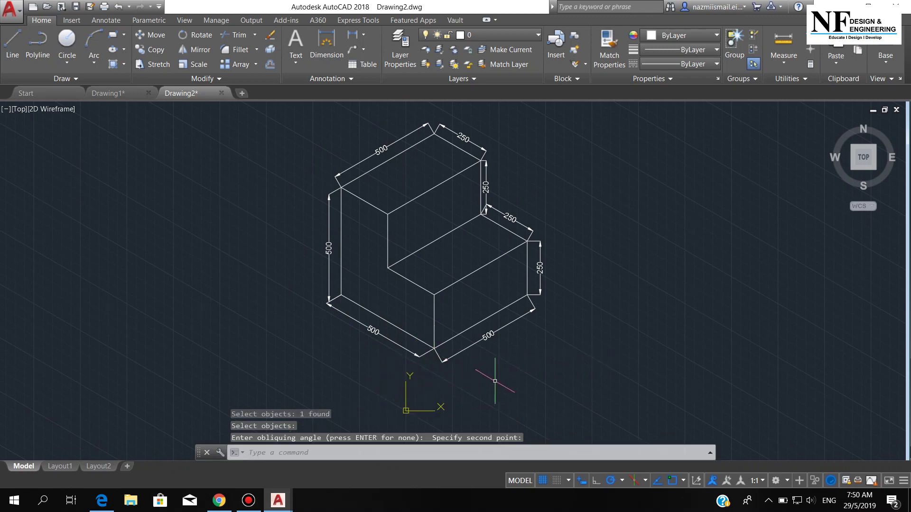
- Oblique the lower-right 500 dimension to follow the isometric edge
key("Return")
left_click(518, 424)
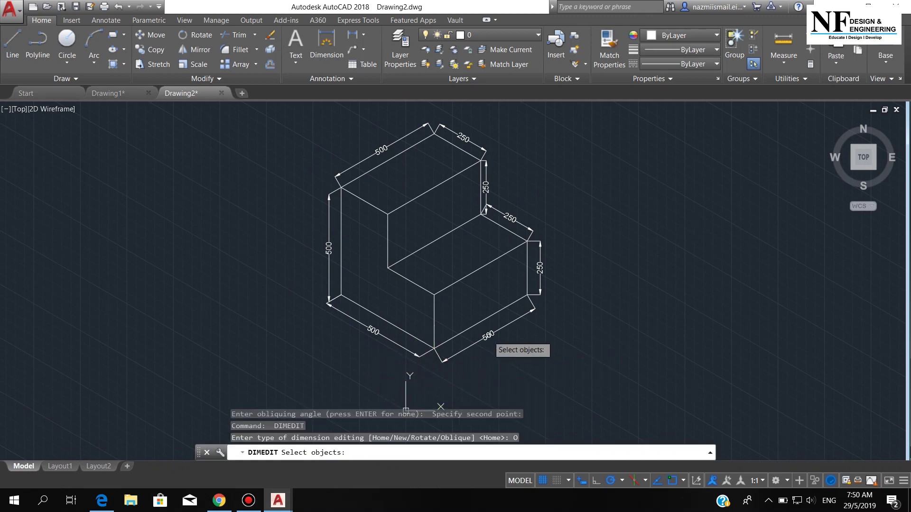
left_click(482, 340)
key("Return")
left_click(434, 349)
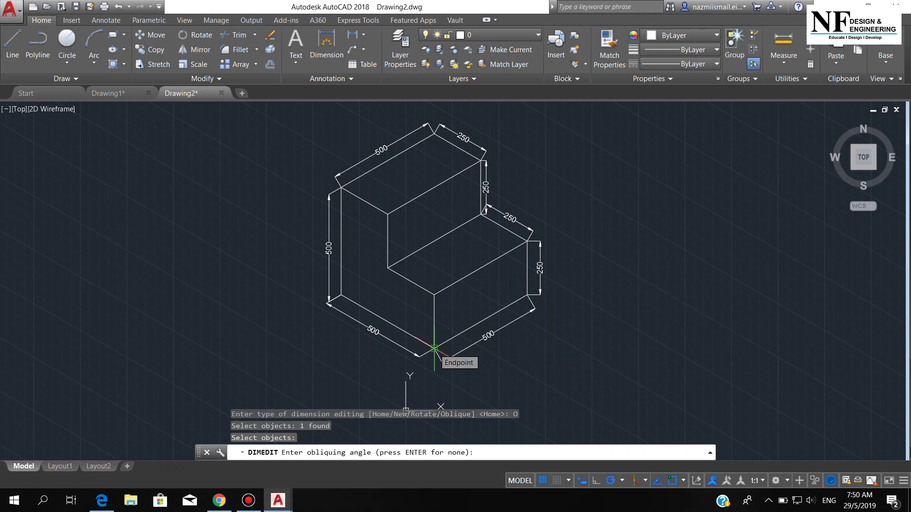
left_click(449, 359)
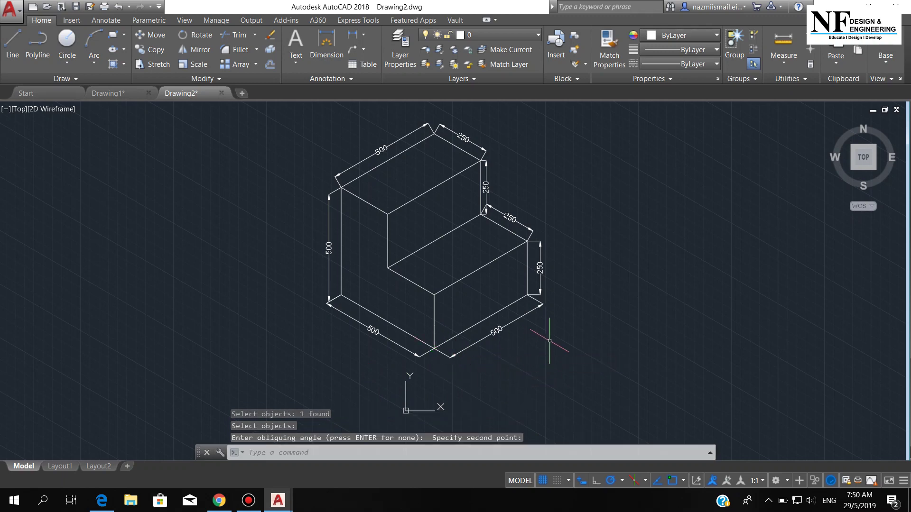
- Oblique the vertical 250 dimension of the lower step
key("Return")
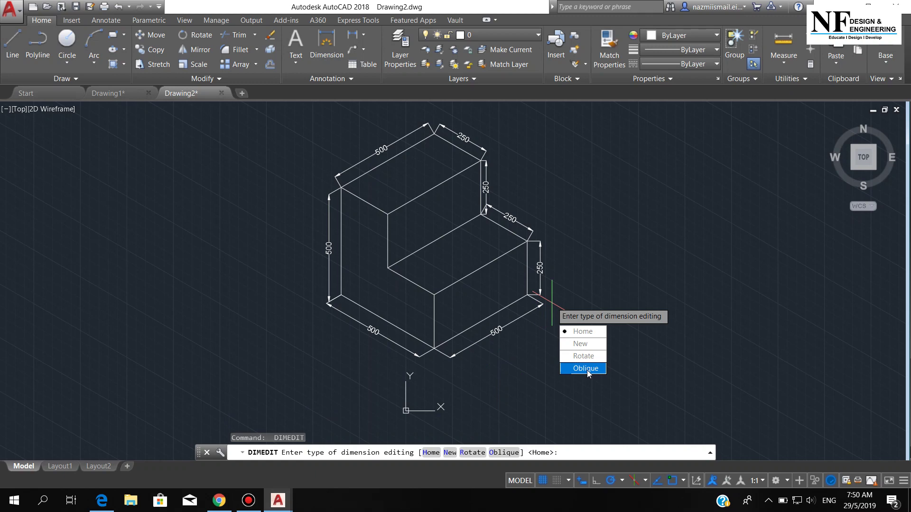
left_click(588, 370)
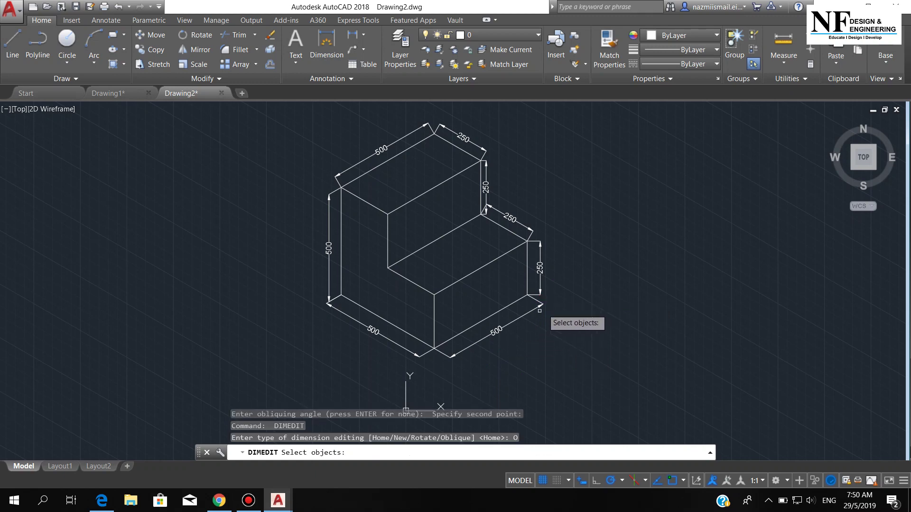
left_click(540, 277)
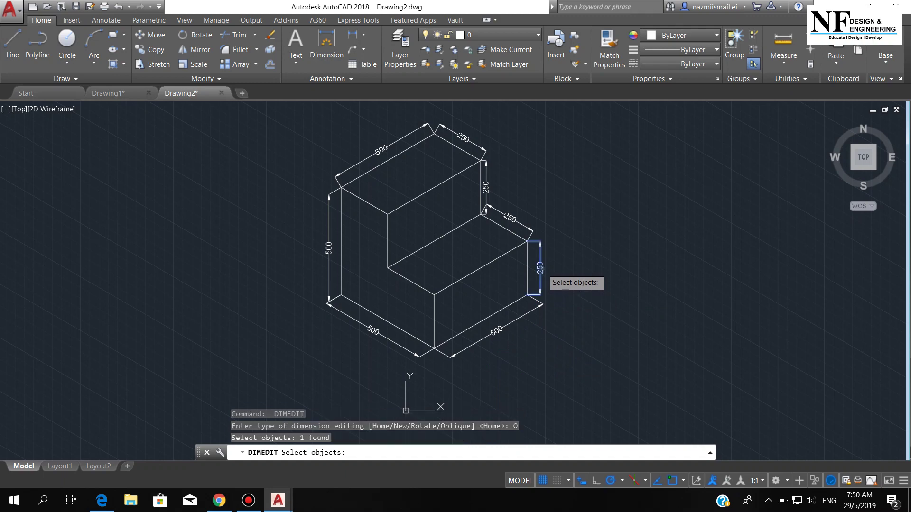
key("Return")
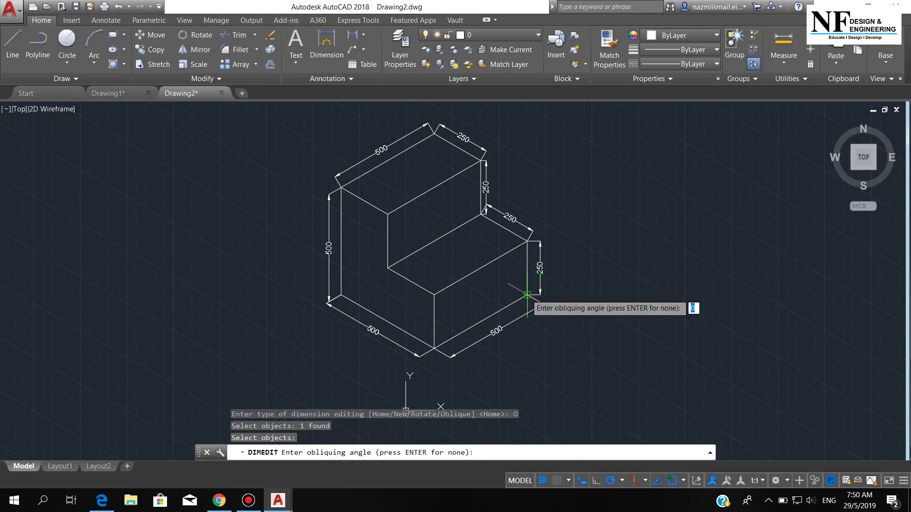
left_click(550, 305)
left_click(553, 294)
- Start stretching the 500 dimension from its grip, then cancel it
scroll(553, 293, "up", 2)
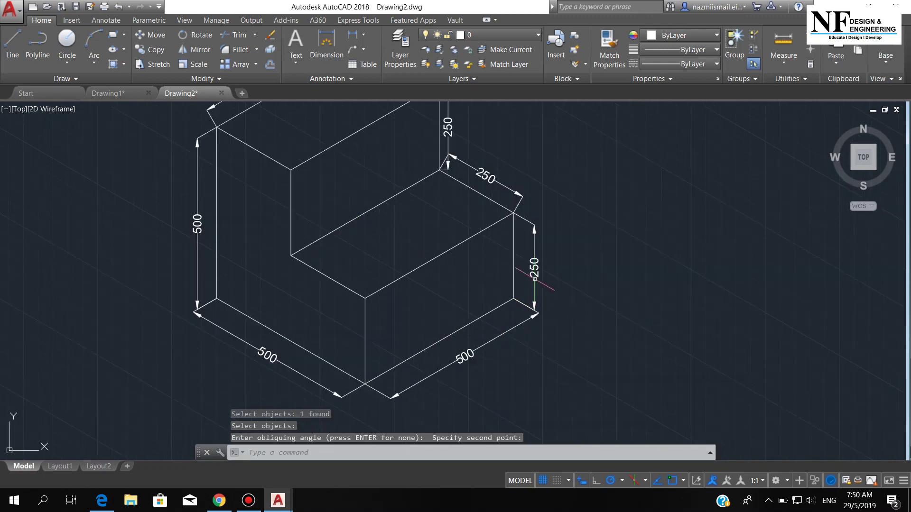
scroll(536, 313, "up", 5)
left_click(570, 283)
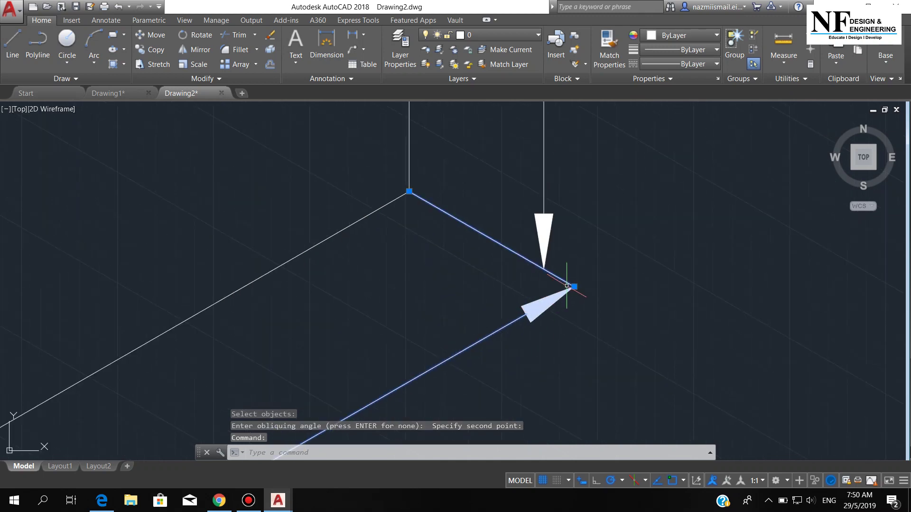
left_click(574, 287)
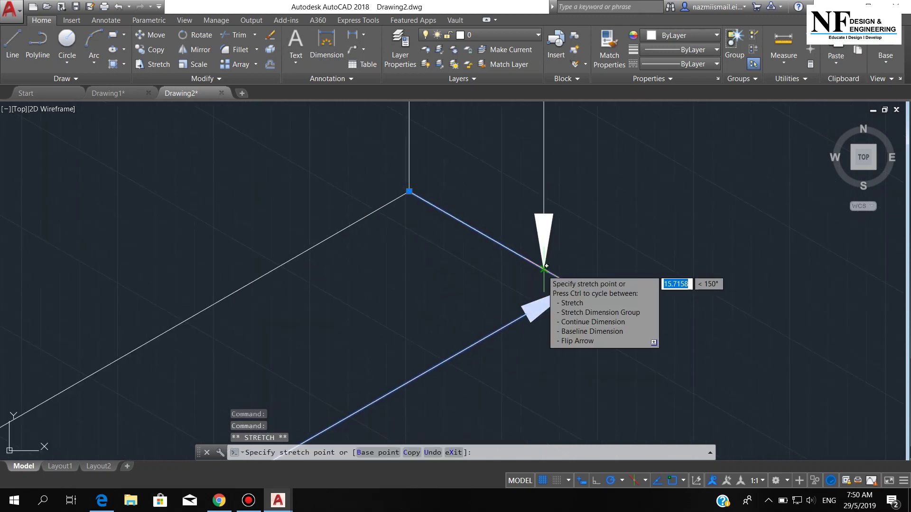
scroll(590, 320, "down", 5)
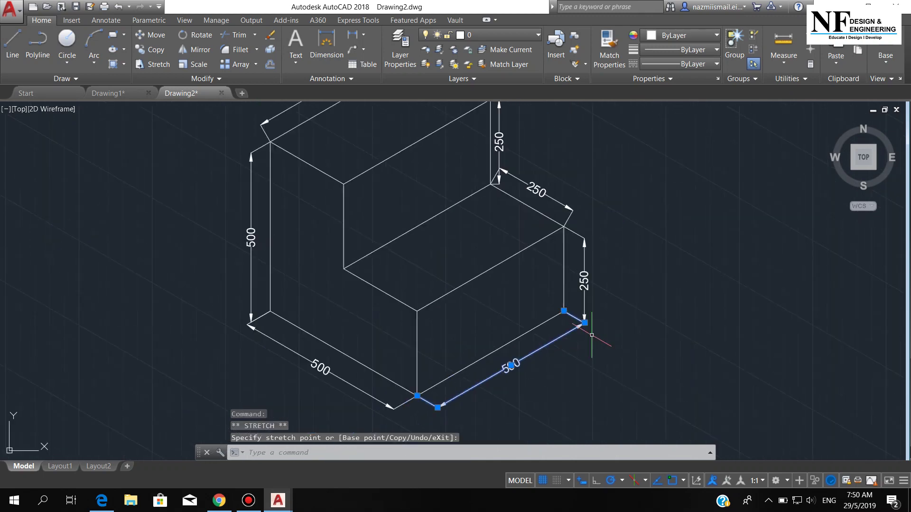
key("Escape")
- Oblique the 250 dimension on the step's top edge to a vertical angle
type("di")
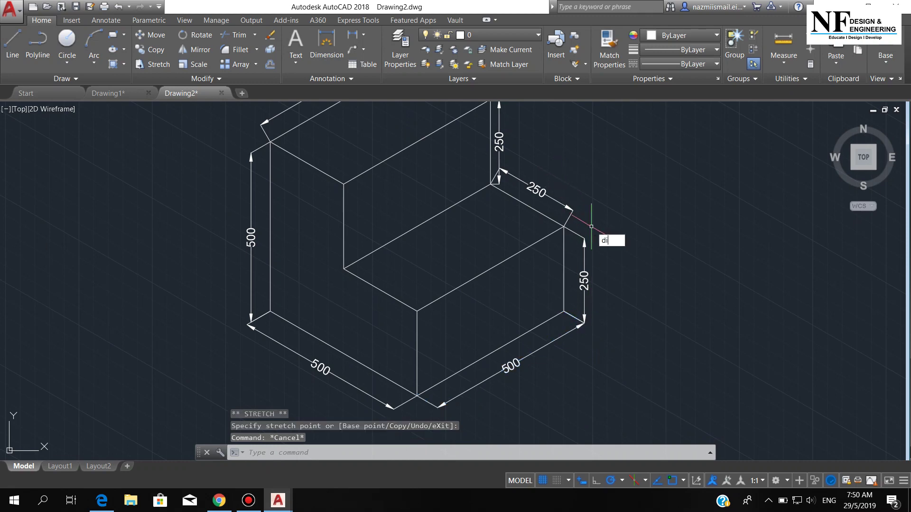
type("med")
key("Return")
type("o")
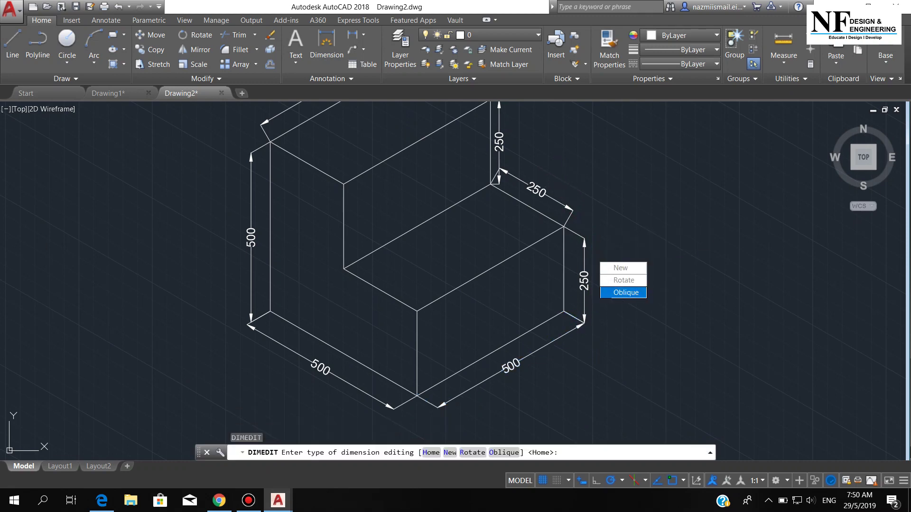
key("Return")
scroll(568, 228, "down", 2)
left_click(569, 231)
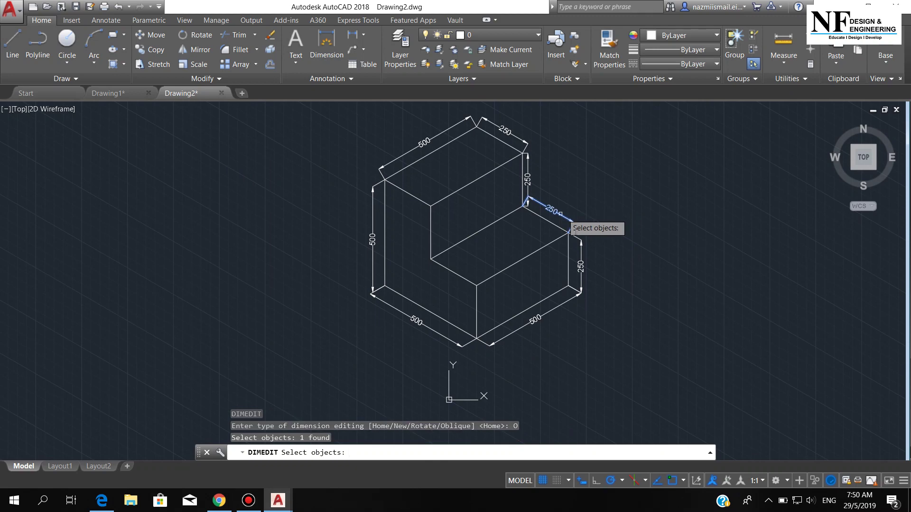
key("Return")
left_click(568, 232)
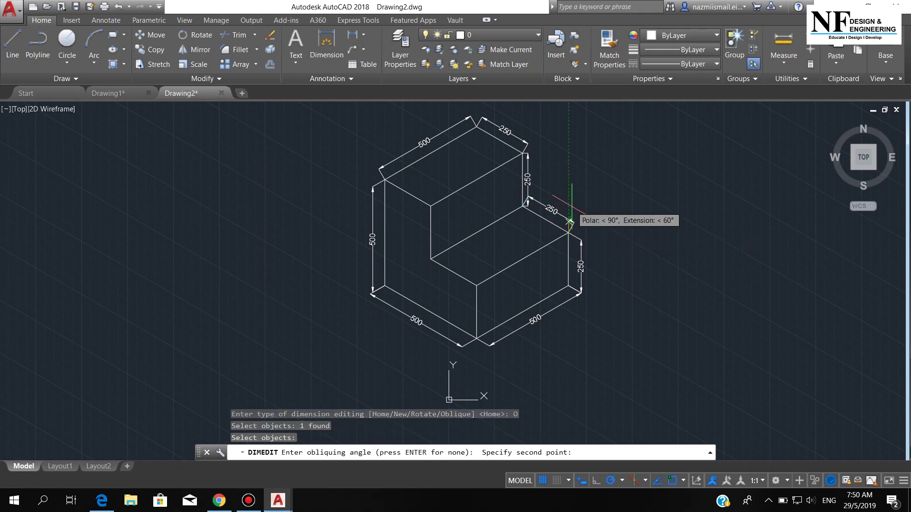
left_click(568, 191)
- Oblique the upper vertical 250 dimension
scroll(528, 203, "up", 3)
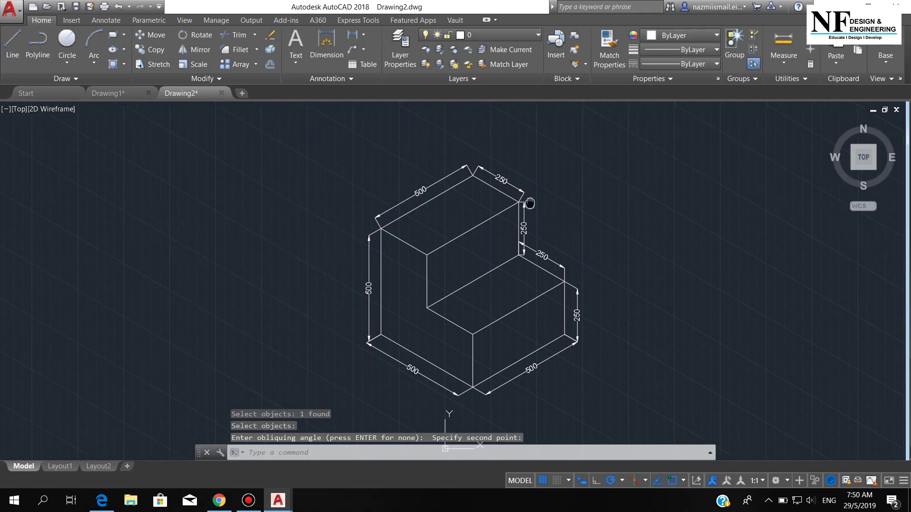
key("Return")
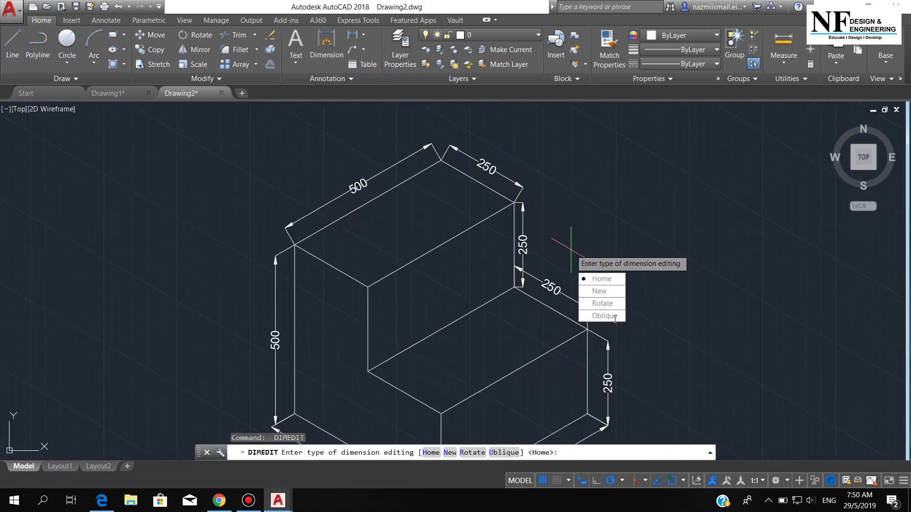
left_click(615, 316)
left_click(522, 244)
key("Return")
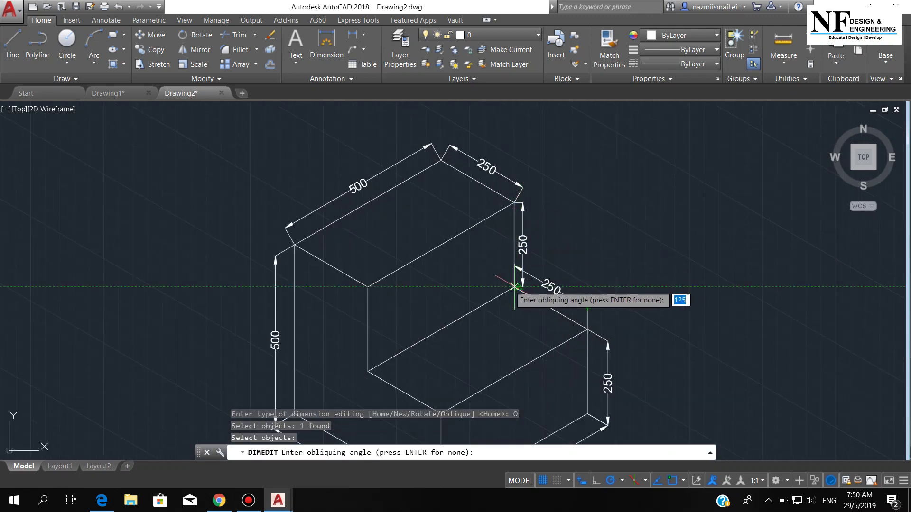
left_click(515, 287)
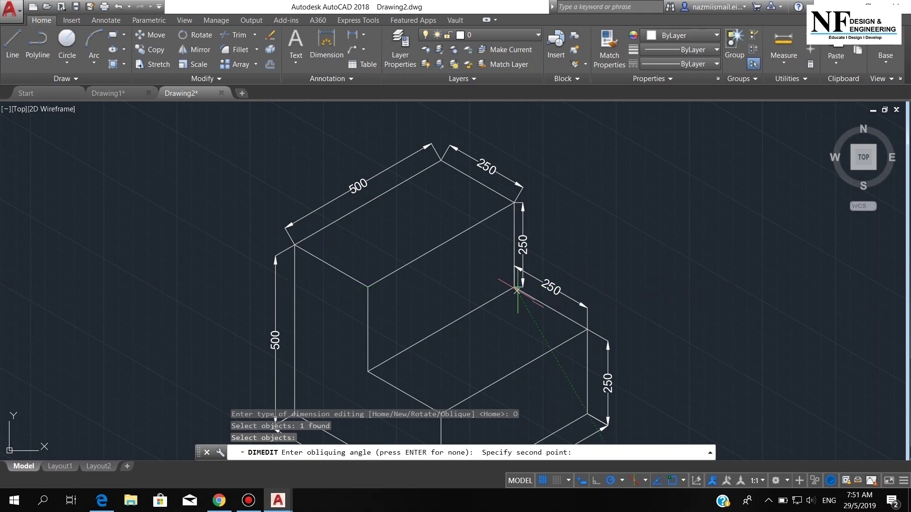
left_click(540, 301)
- Move the vertical 250 dimension further right using its text grip
scroll(527, 261, "up", 4)
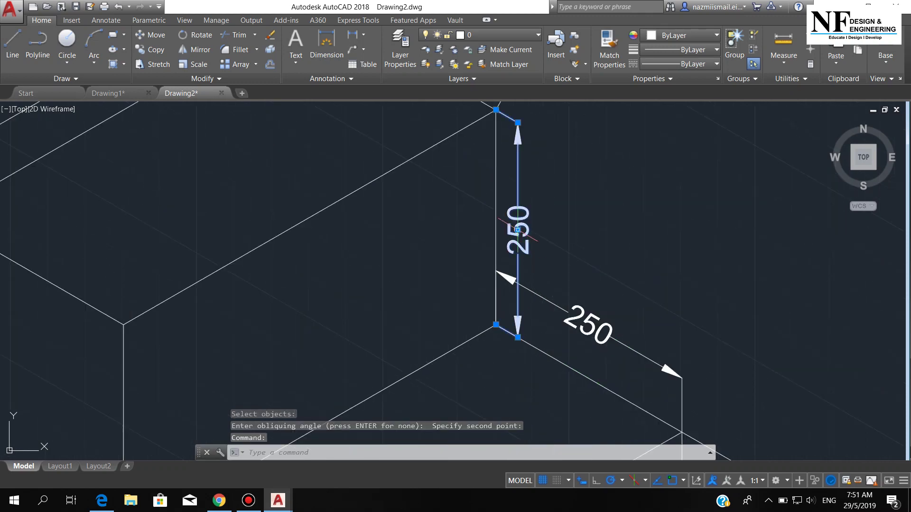
left_click(518, 230)
left_click(602, 273)
key("Escape")
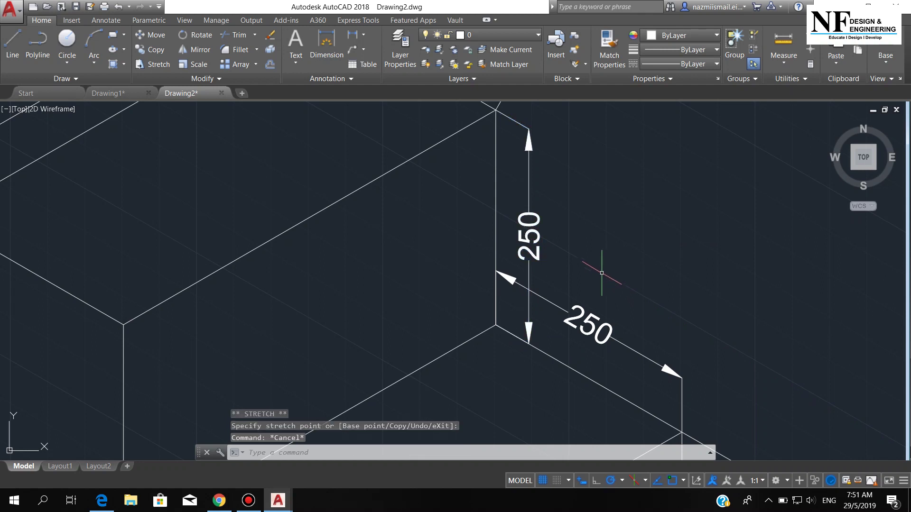
- Give the upper 250 dimension a vertical obliquing angle
scroll(601, 273, "down", 4)
type("dim")
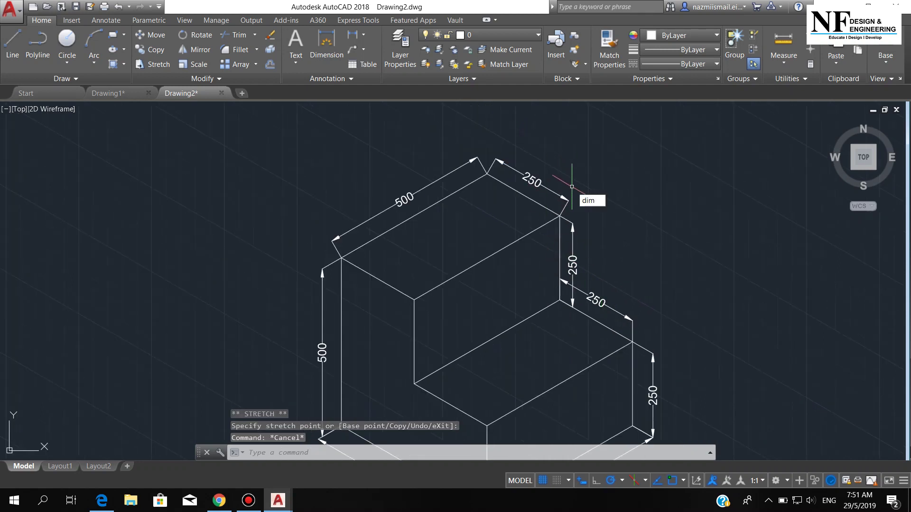
type("ed")
key("Return")
key("Down")
key("Down")
key("Down")
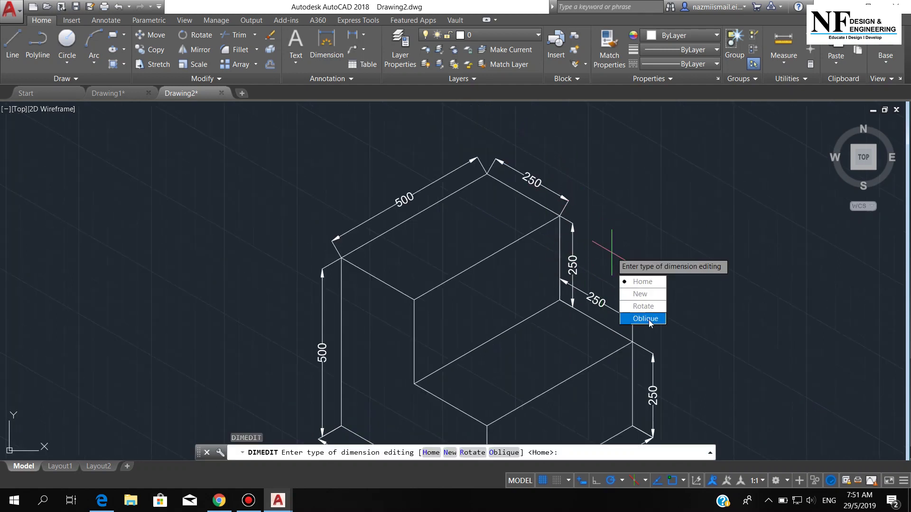
key("Return")
left_click(539, 185)
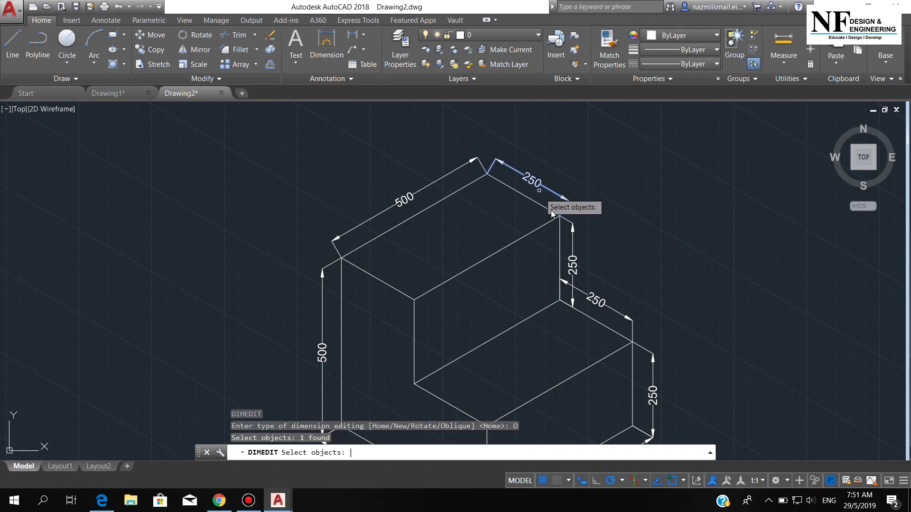
key("Return")
left_click(559, 216)
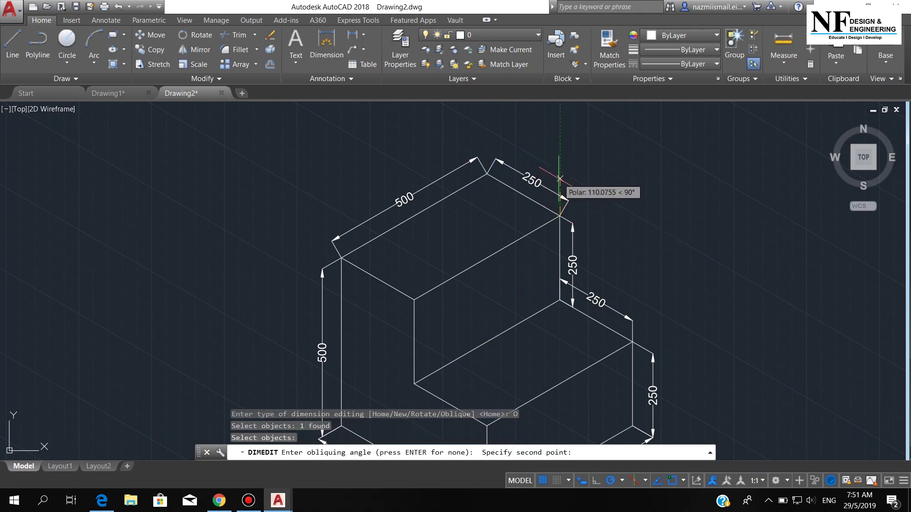
left_click(551, 165)
- Give the top 500 dimension a vertical obliquing angle
key("Return")
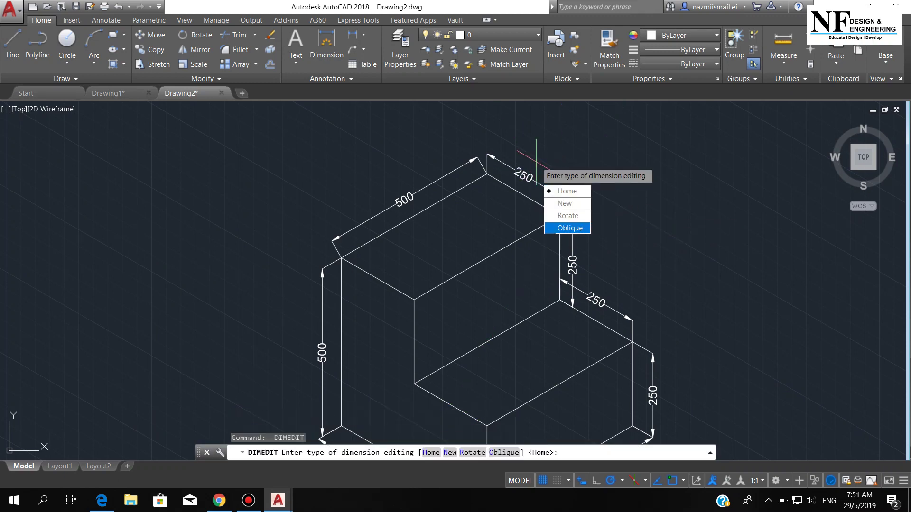
left_click(569, 228)
left_click(413, 195)
key("Return")
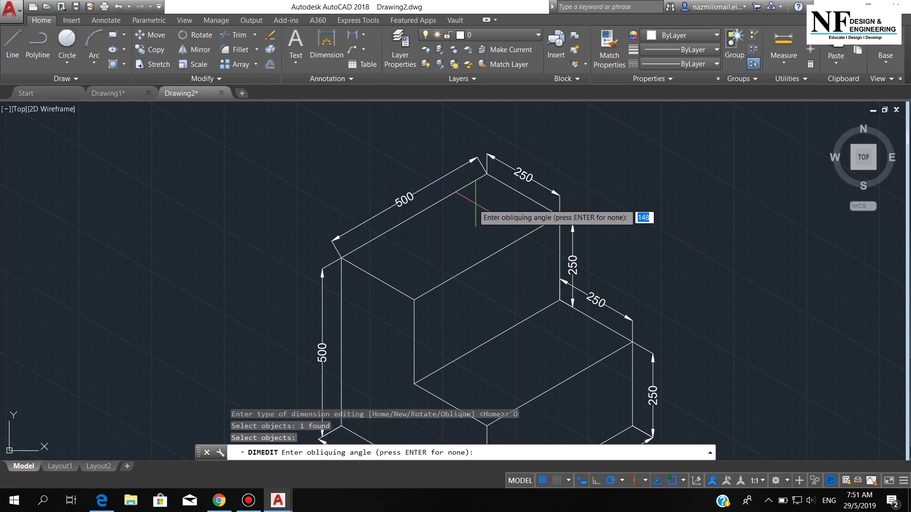
left_click(487, 174)
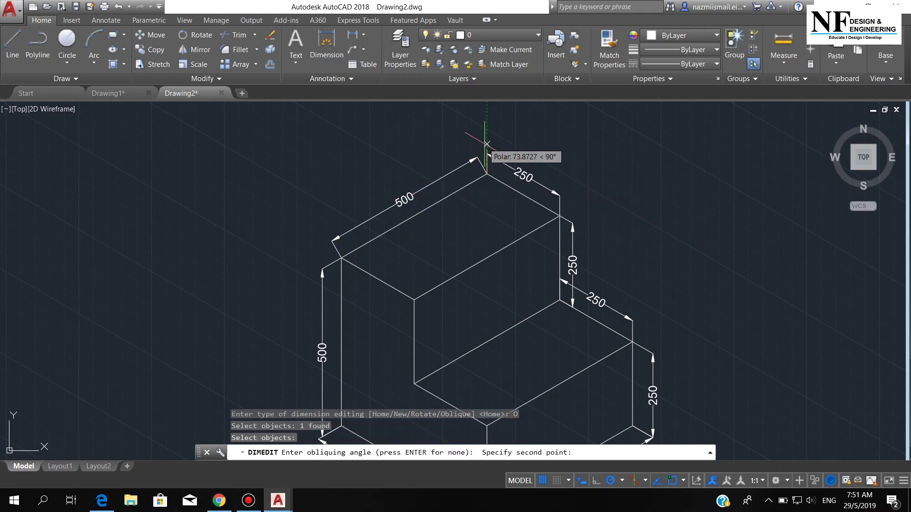
left_click(487, 142)
scroll(489, 114, "down", 2)
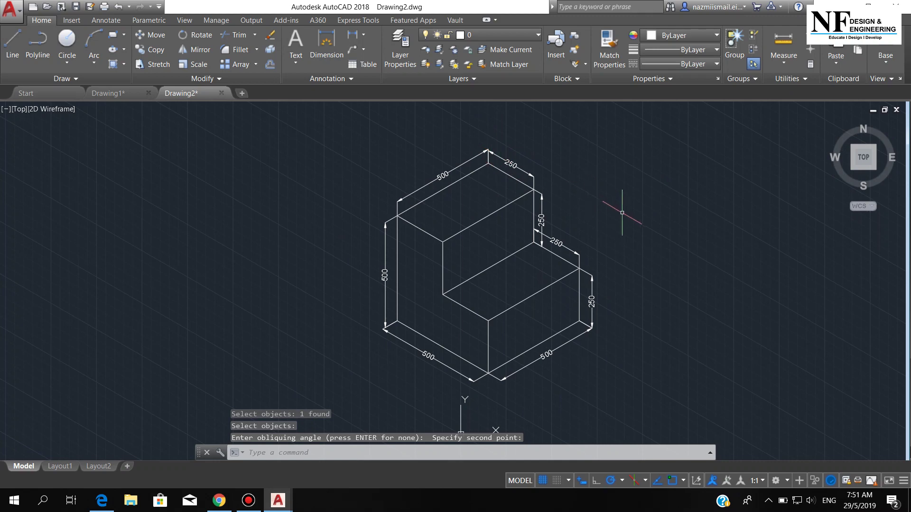
middle_click_drag(622, 213, 590, 207)
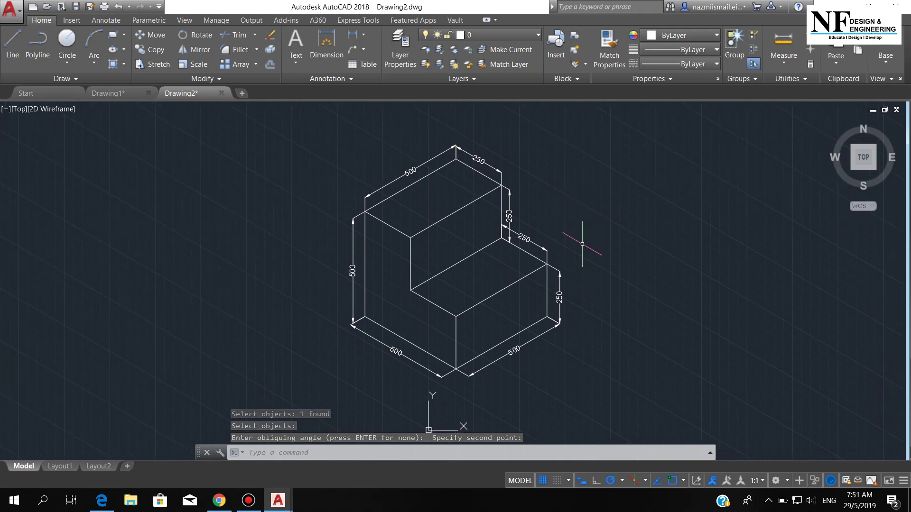
- Bring Drawing2 back to the front, zoom to extents and open the Plot dialog
left_click(122, 97)
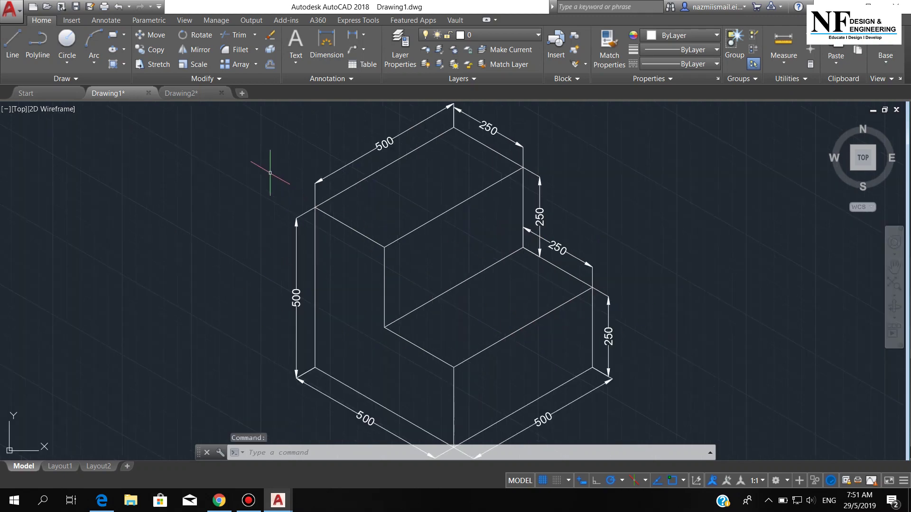
left_click(192, 94)
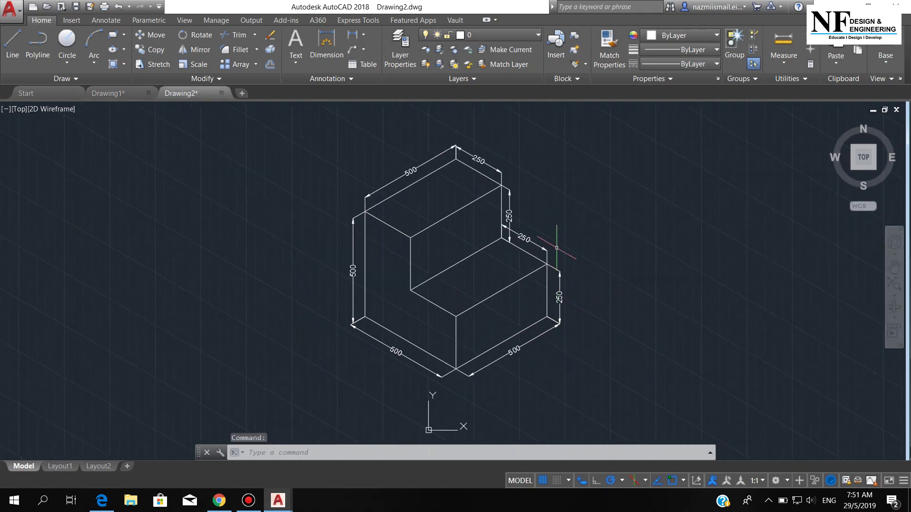
left_click(895, 285)
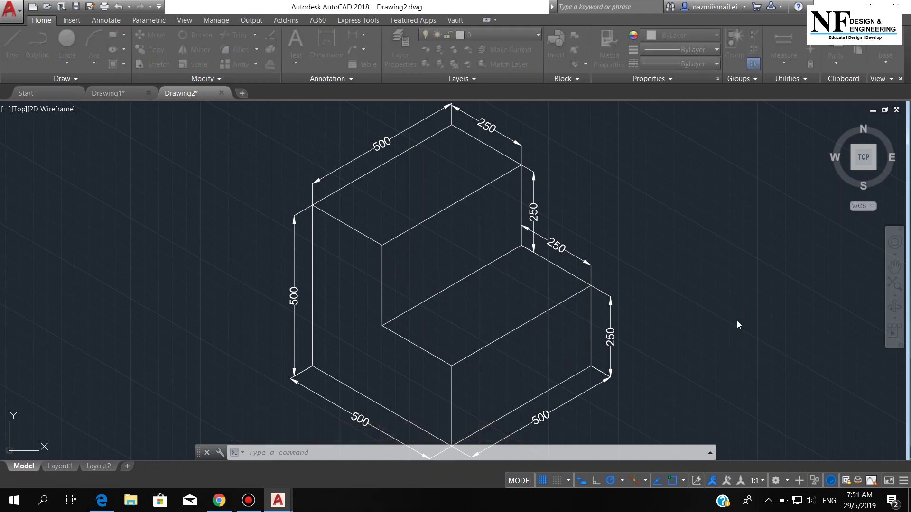
key("ctrl+p")
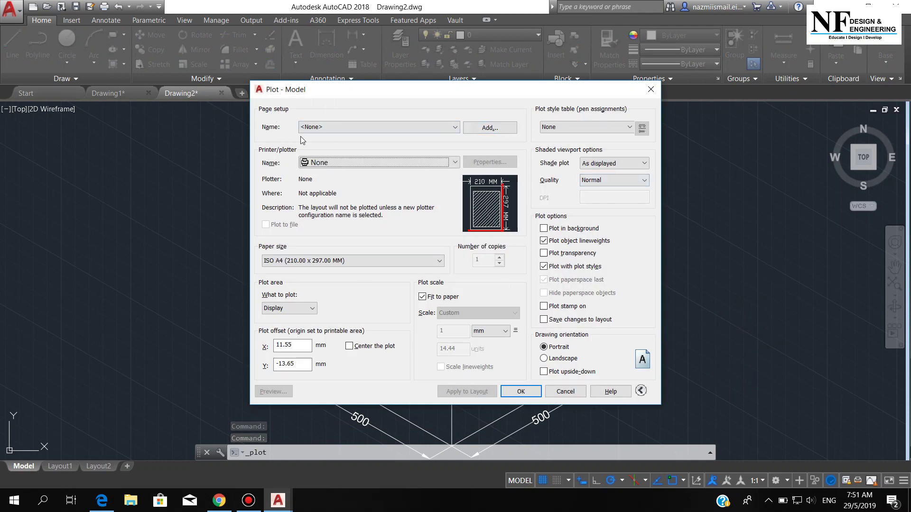
- Plot Display with DWG To PDF on ISO A4 (297 x 210 mm), centred, landscape, and preview
left_click(353, 163)
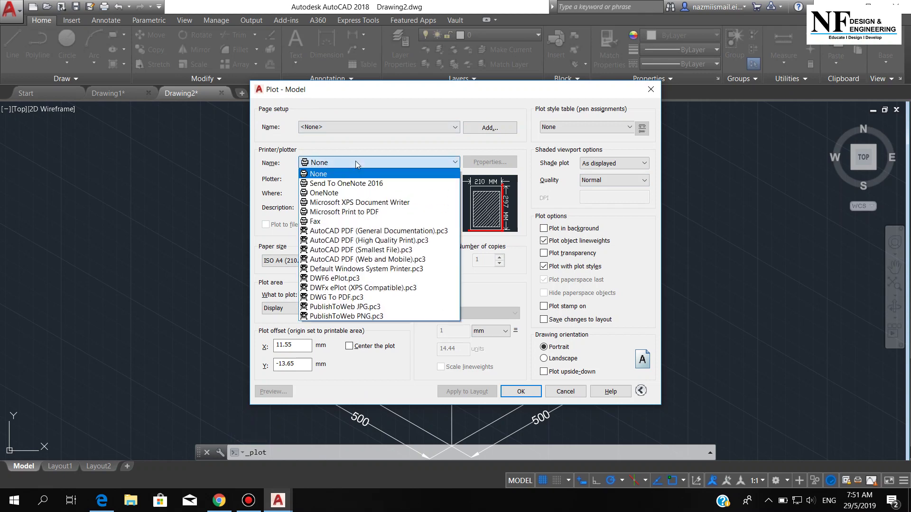
left_click(345, 298)
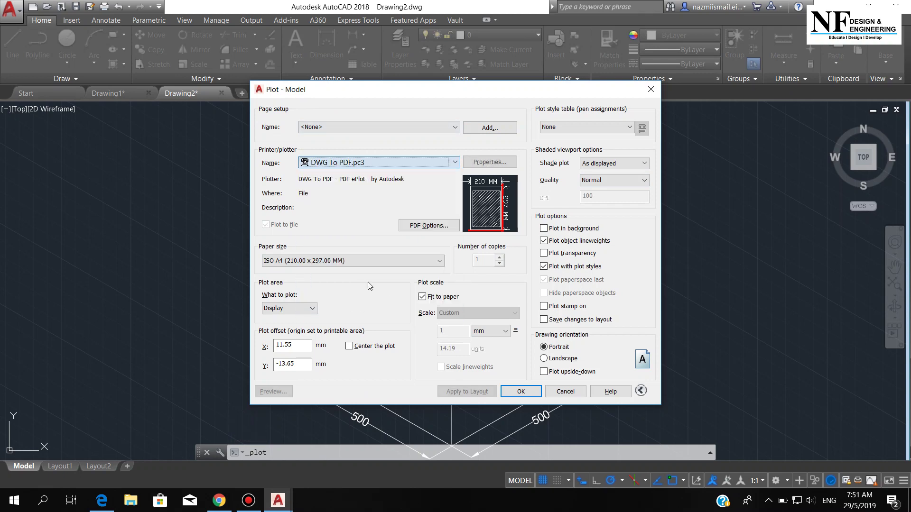
left_click(410, 263)
scroll(332, 308, "up", 1)
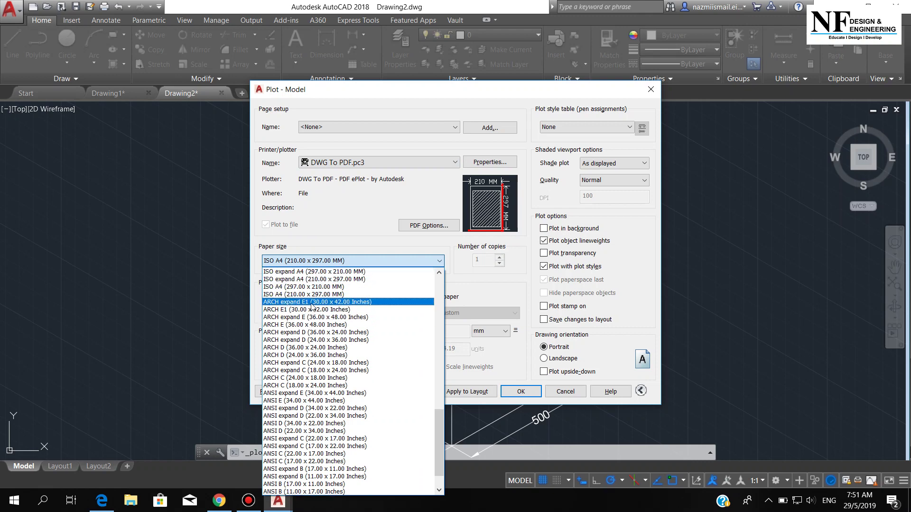
left_click(302, 287)
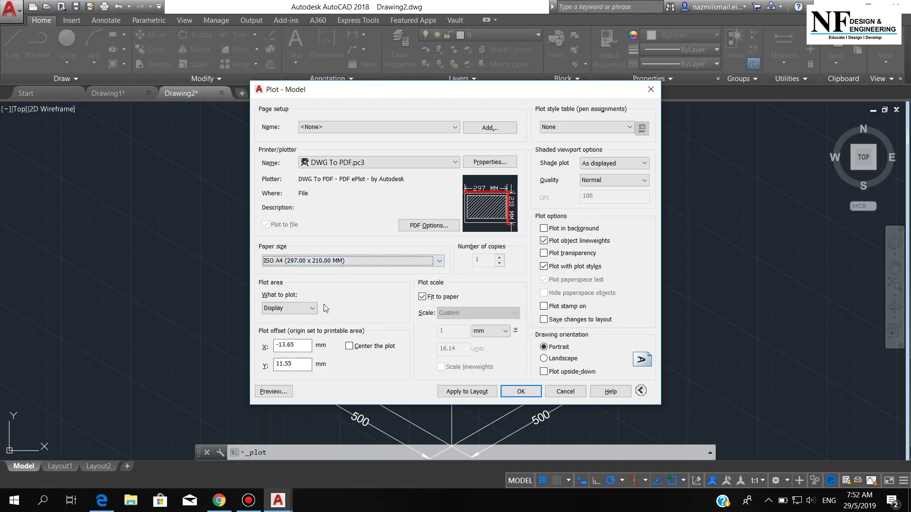
left_click(298, 310)
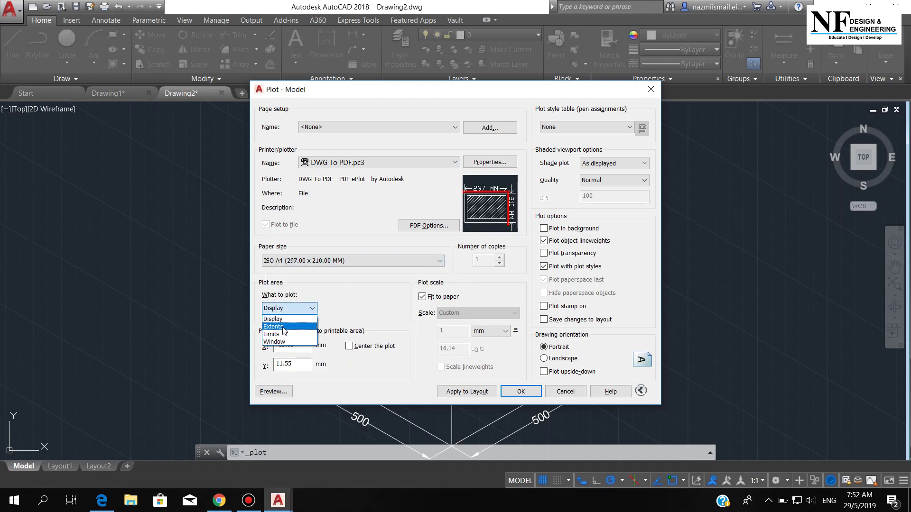
left_click(282, 318)
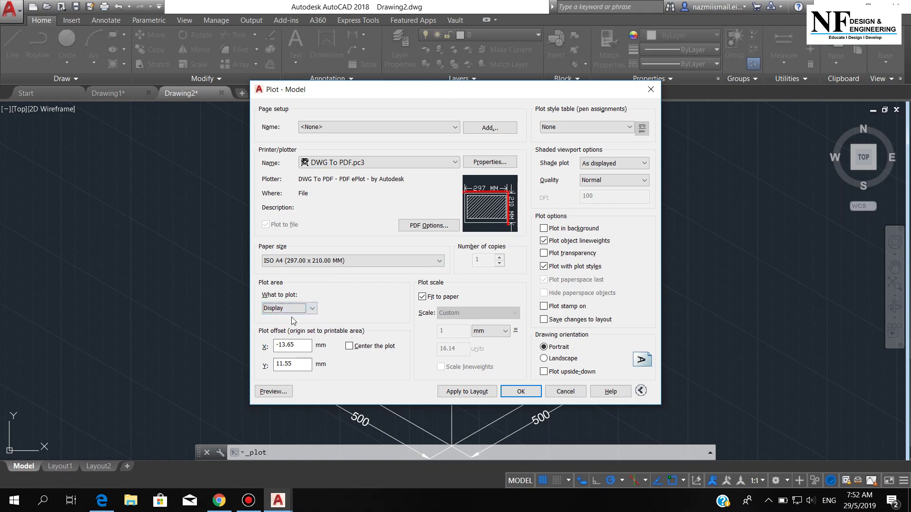
left_click(350, 347)
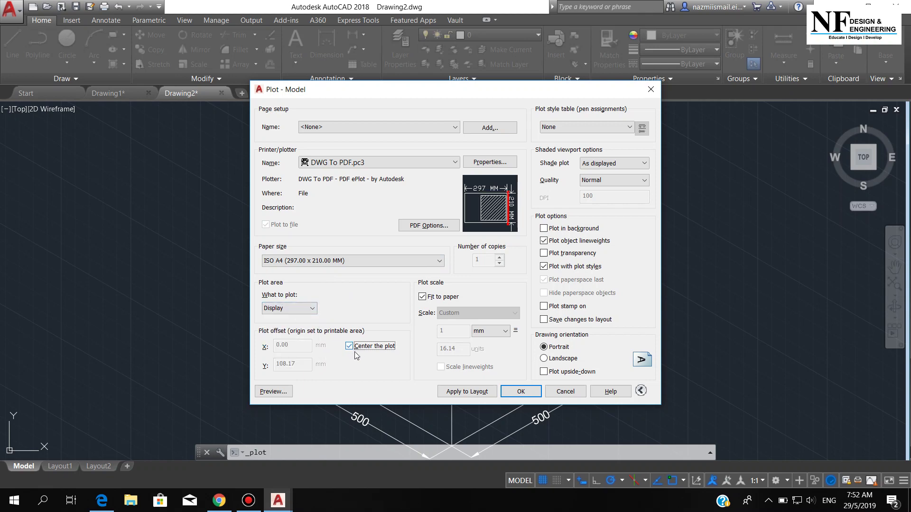
left_click(544, 359)
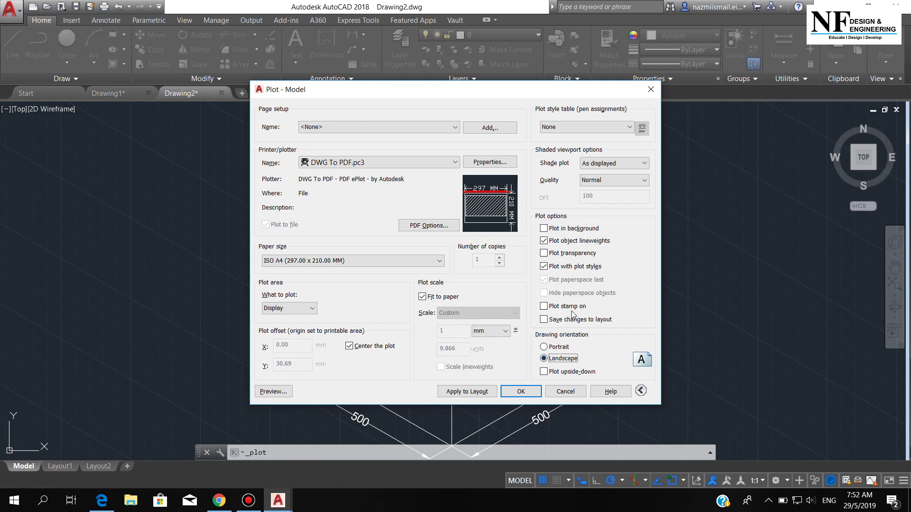
left_click(283, 393)
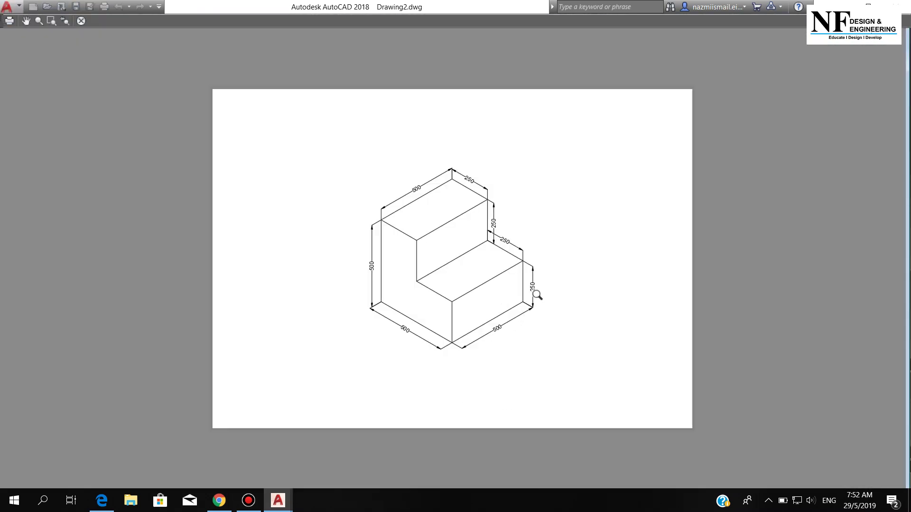
- Zoom and pan the plot preview to inspect the dimensioned block on the sheet
scroll(479, 241, "up", 4)
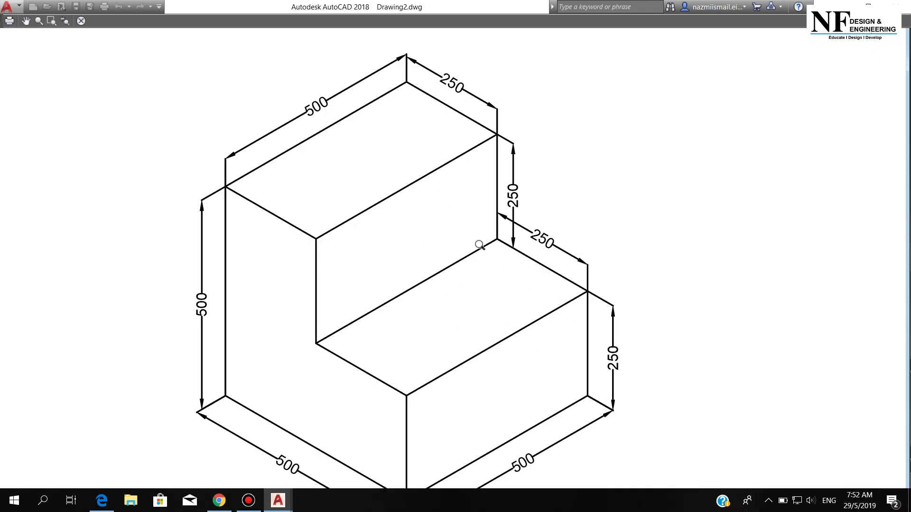
scroll(480, 252, "down", 4)
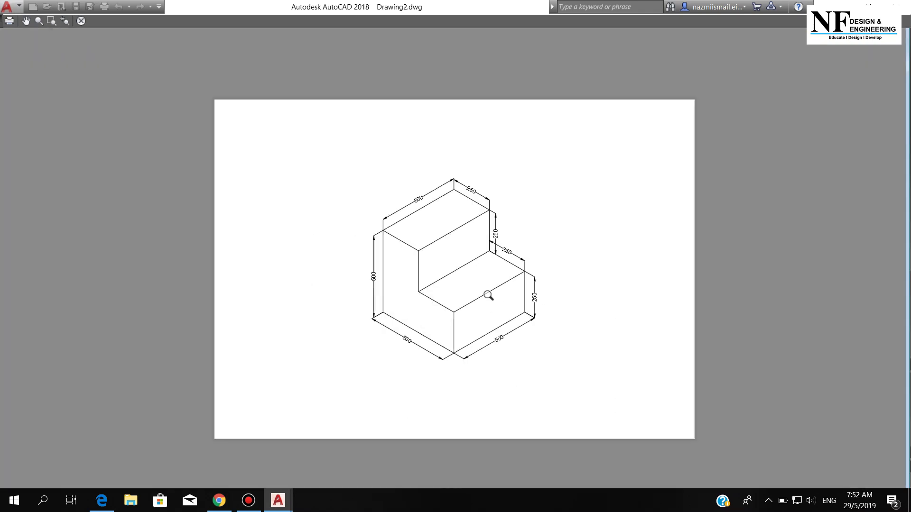
scroll(478, 286, "up", 2)
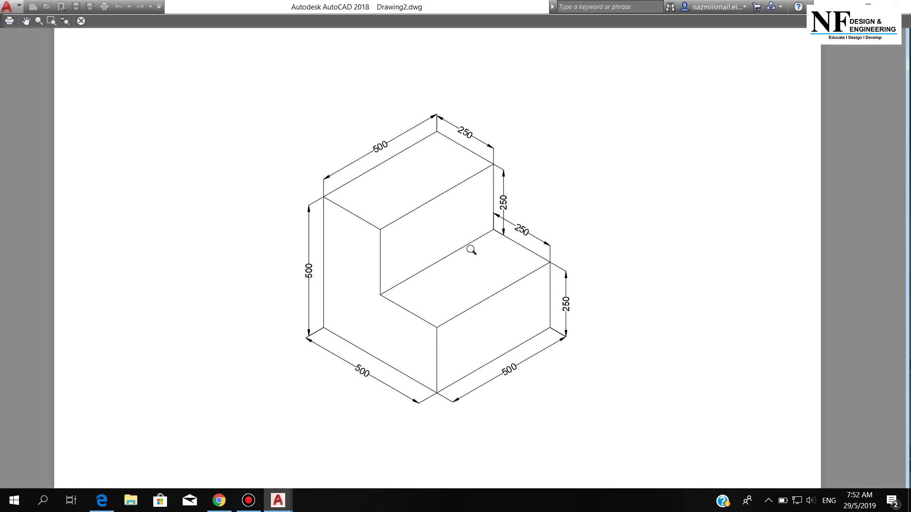
scroll(471, 250, "up", 2)
middle_click_drag(474, 253, 493, 266)
scroll(479, 267, "down", 2)
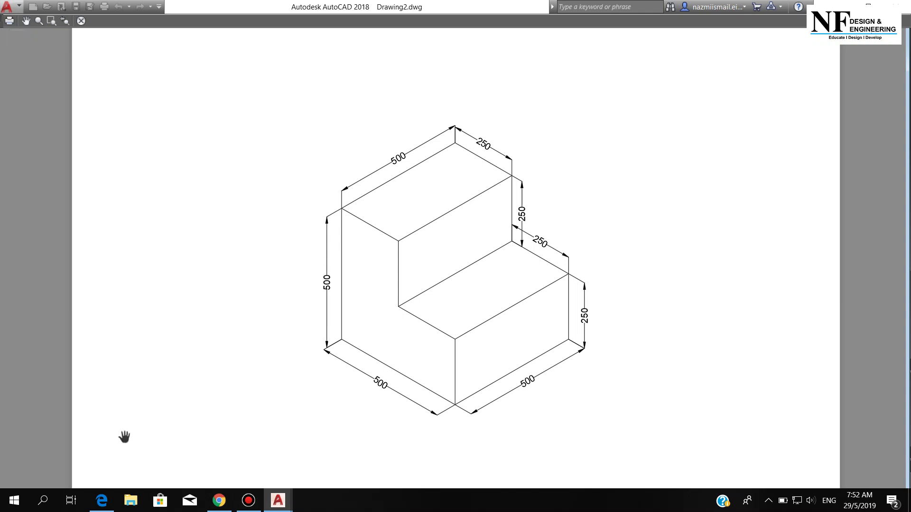
- View the plotted Drafting 5.pdf in Microsoft Edge
left_click(103, 504)
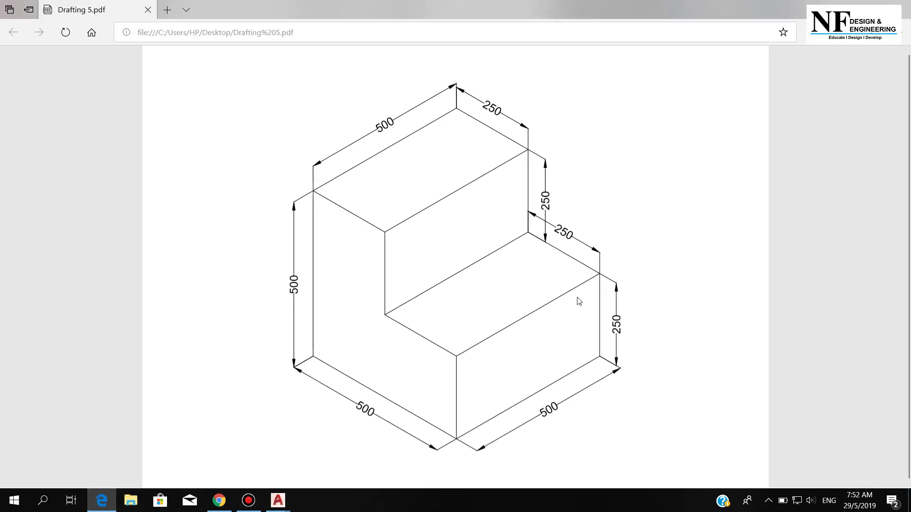